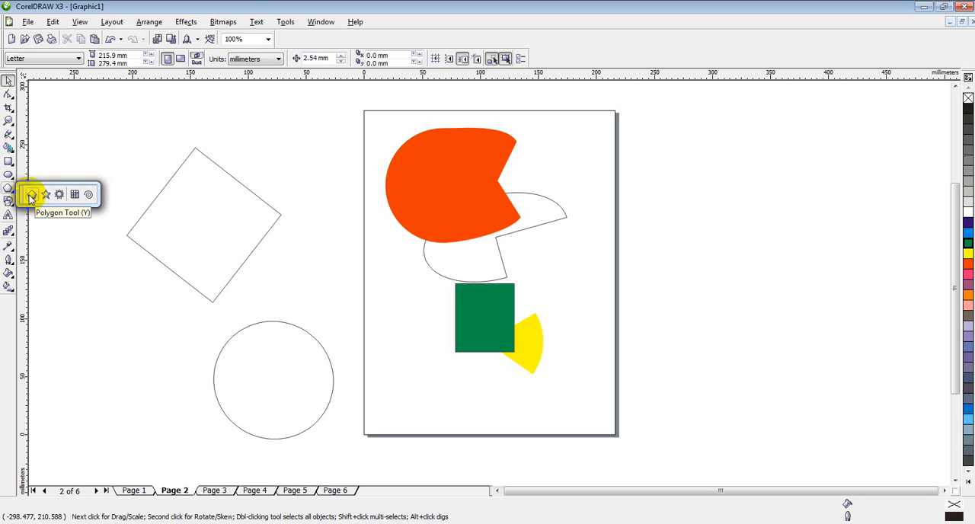
Draw a polygon about 136 by 126 mm in the empty area beside the page and set its number of sides to 12.
{"action": "left_click", "coordinate": [31, 195]}
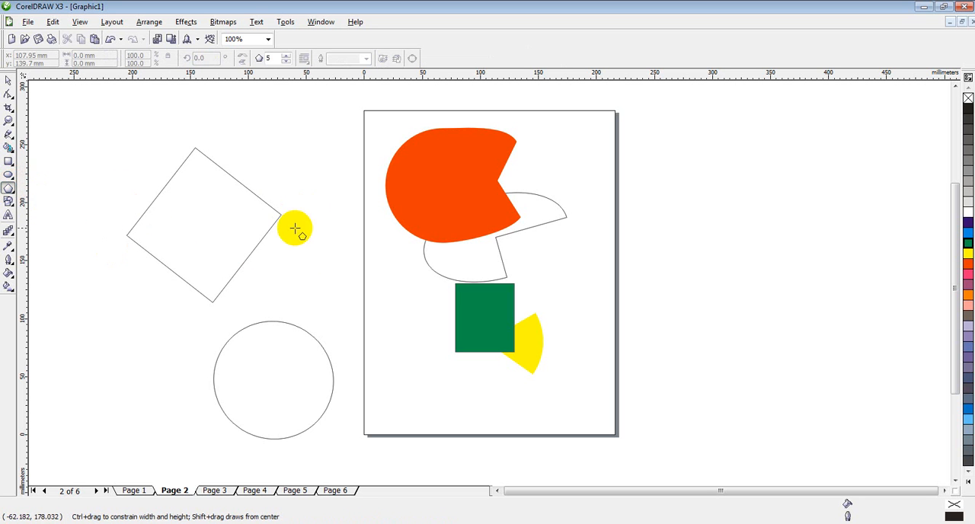
{"action": "left_click_drag", "start_coordinate": [653, 170], "coordinate": [820, 333]}
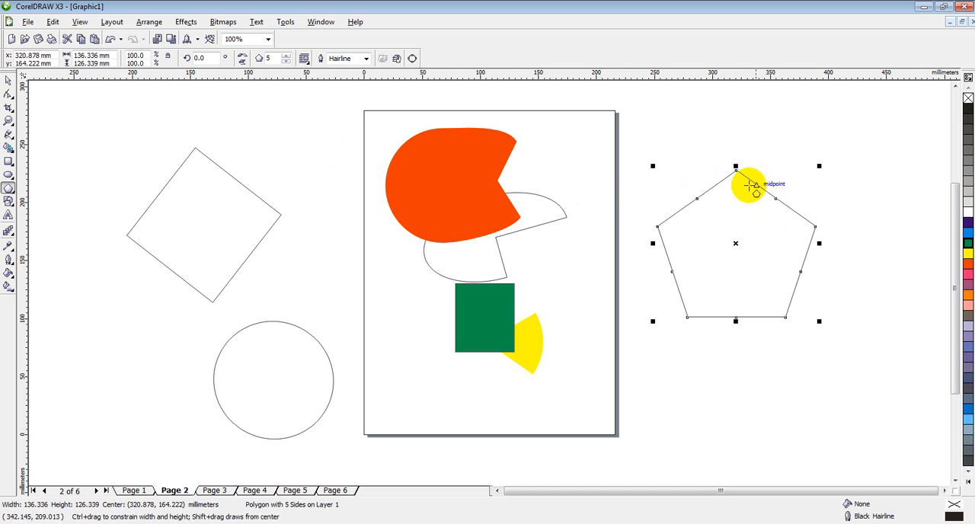
{"action": "left_click", "coordinate": [286, 58]}
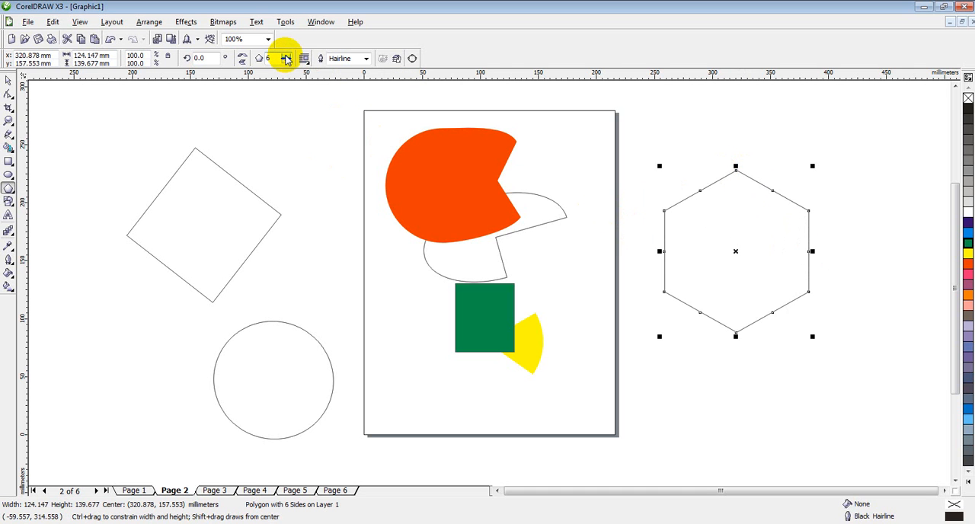
{"action": "left_click", "coordinate": [286, 59]}
{"action": "left_click", "coordinate": [286, 58]}
{"action": "left_click", "coordinate": [286, 58]}
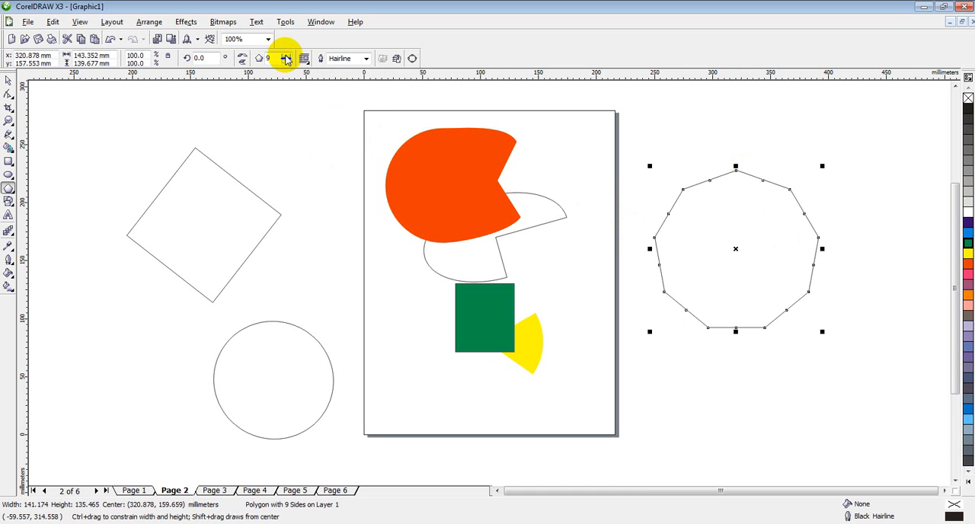
{"action": "left_click", "coordinate": [286, 59]}
{"action": "left_click", "coordinate": [286, 59]}
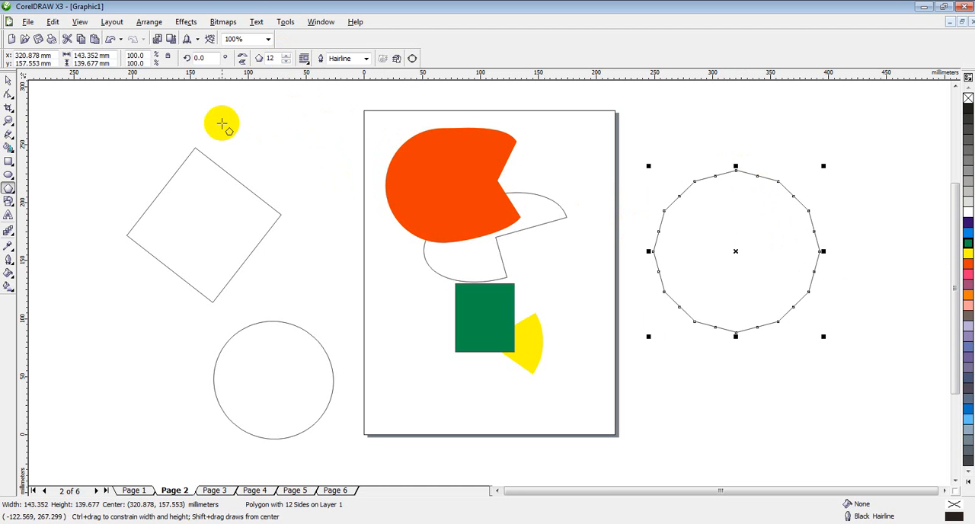
Reshape the 12-sided polygon into a thin-rayed starburst by pulling one edge's midpoint node inward almost to the centre.
{"action": "left_click", "coordinate": [9, 94]}
{"action": "left_click", "coordinate": [30, 102]}
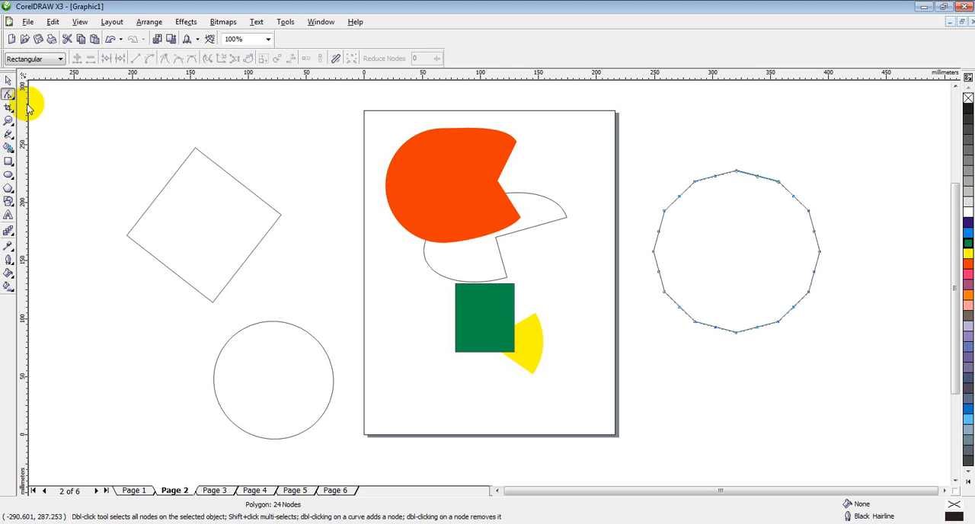
{"action": "left_click", "coordinate": [759, 178]}
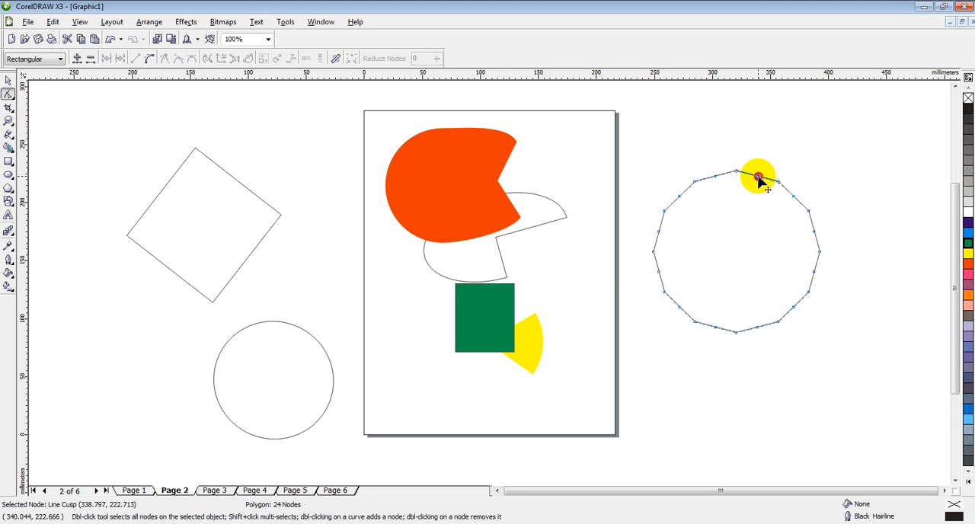
{"action": "left_click_drag", "start_coordinate": [758, 180], "coordinate": [742, 247]}
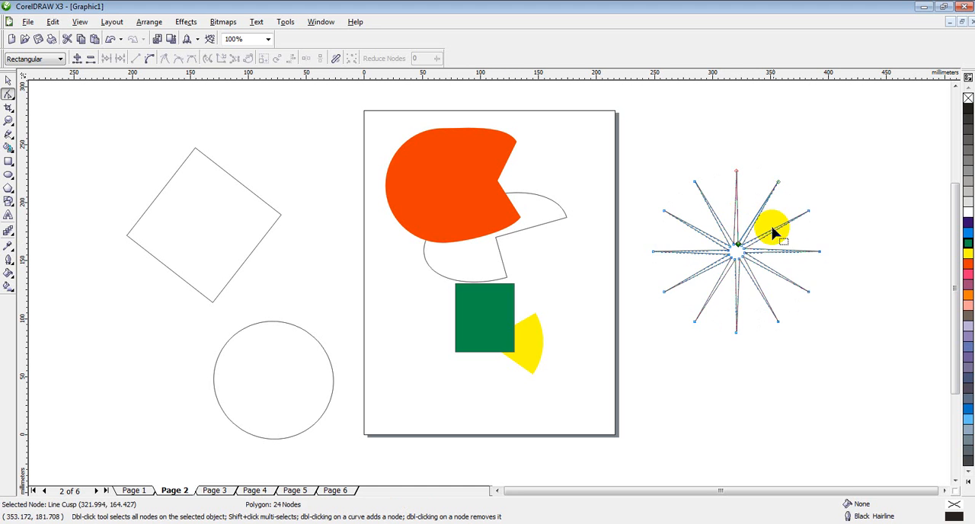
Fill the starburst with cyan, remove its outline and deselect it.
{"action": "left_click", "coordinate": [965, 237]}
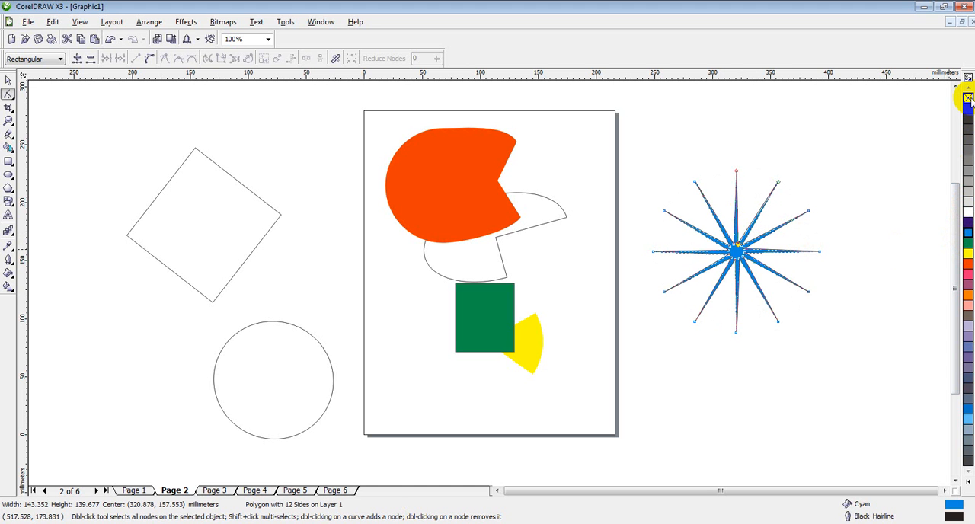
{"action": "right_click", "coordinate": [967, 99]}
{"action": "left_click", "coordinate": [7, 80]}
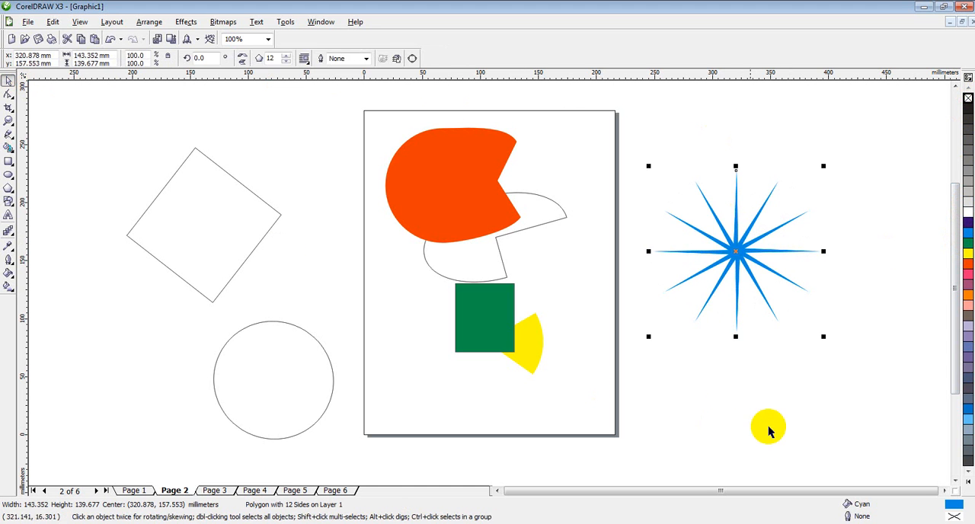
{"action": "left_click", "coordinate": [777, 432]}
Shrink the cyan starburst proportionally to about 14 mm wide and move it up slightly beside the page.
{"action": "left_click", "coordinate": [740, 252]}
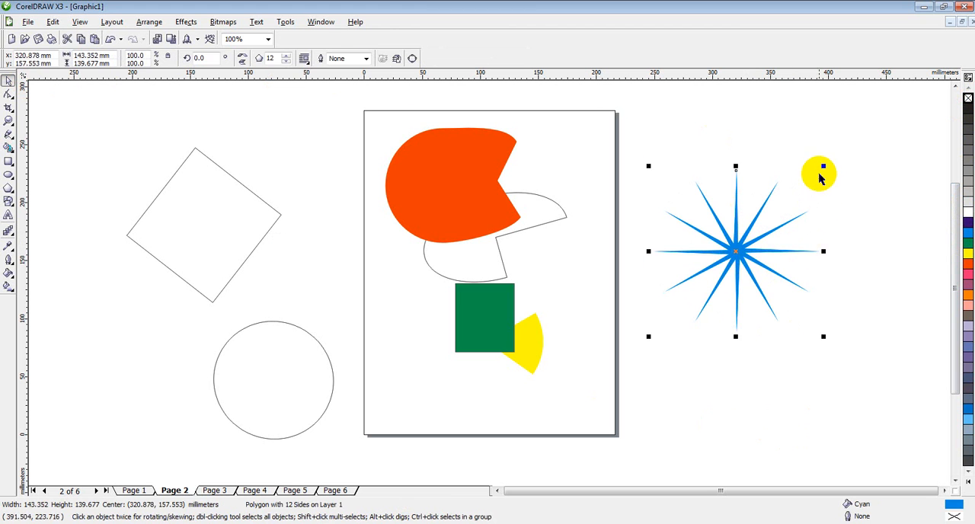
{"action": "left_click_drag", "start_coordinate": [822, 166], "coordinate": [694, 271]}
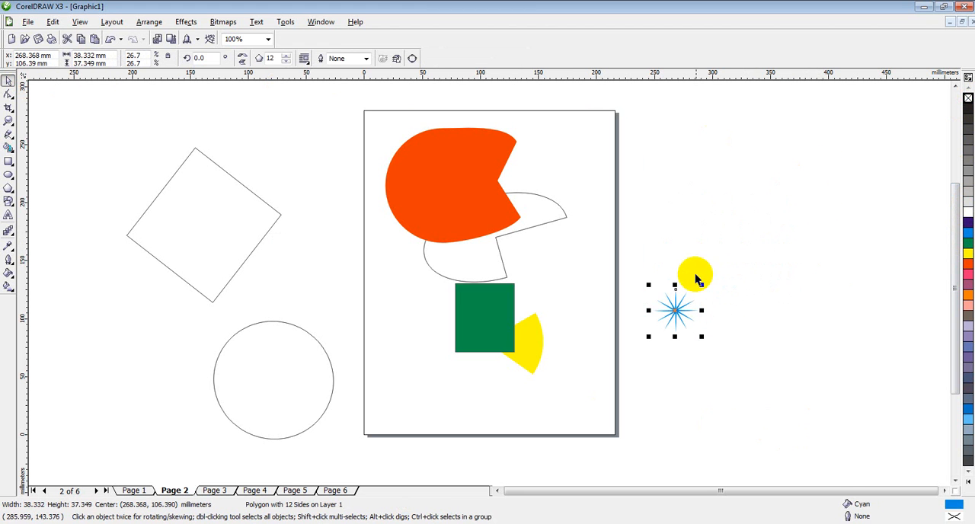
{"action": "left_click", "coordinate": [707, 341]}
{"action": "left_click", "coordinate": [674, 310]}
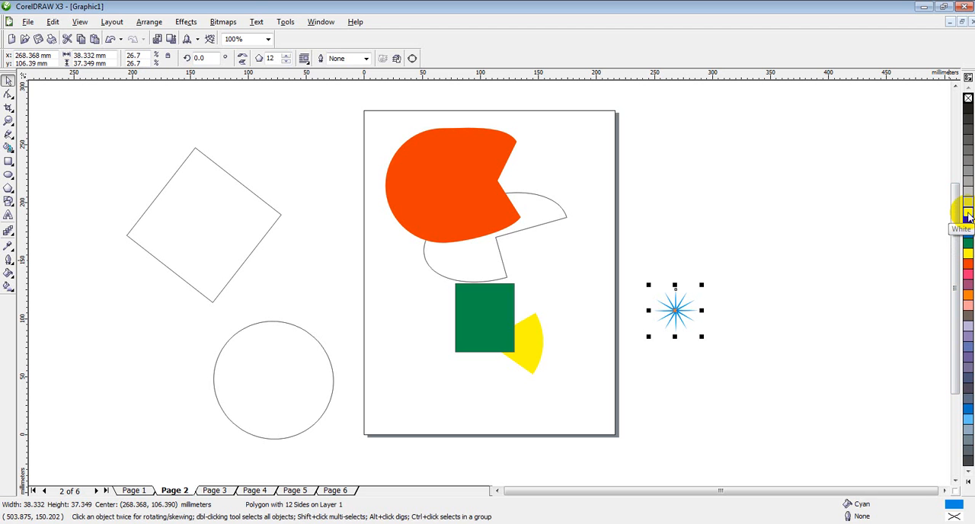
{"action": "left_click", "coordinate": [731, 297]}
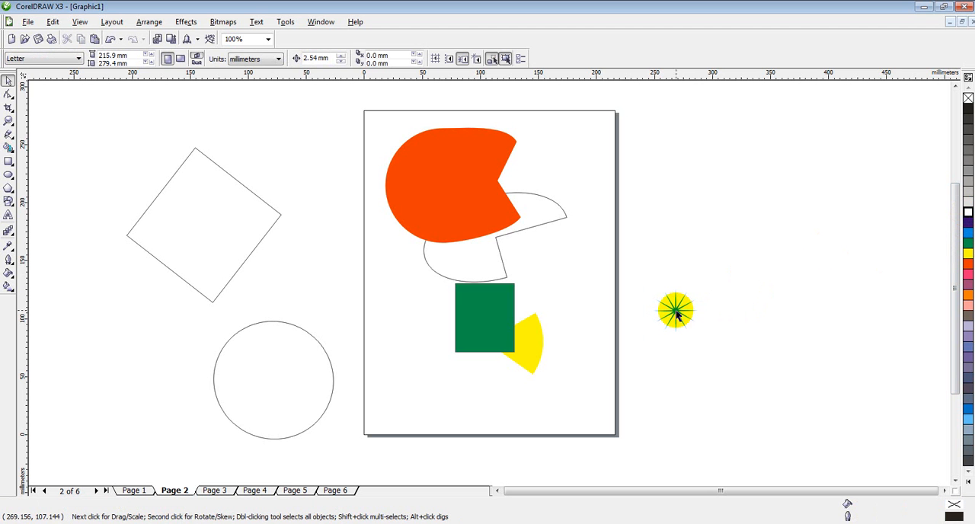
{"action": "left_click_drag", "start_coordinate": [676, 313], "coordinate": [702, 256]}
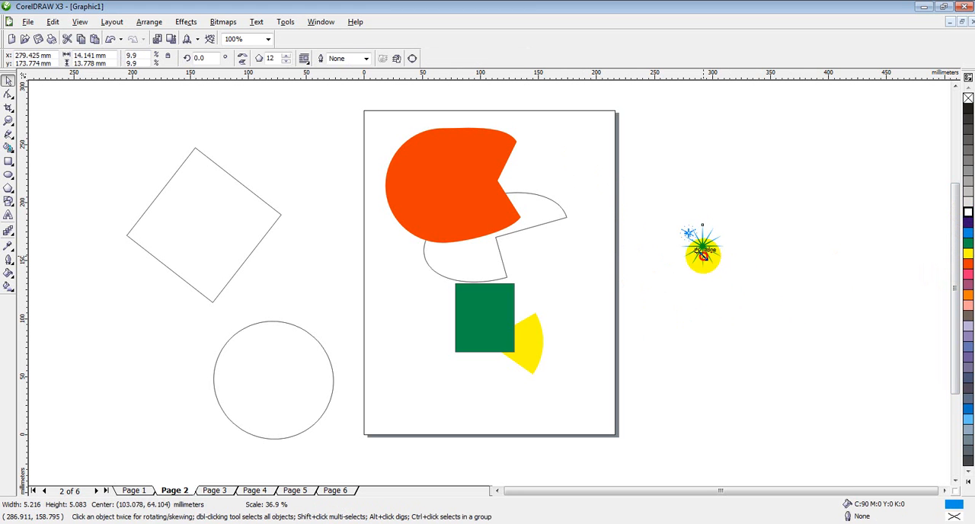
{"action": "left_click", "coordinate": [756, 335]}
Enlarge the tiny starburst proportionally to about 182 mm wide and set its number of sides to 22.
{"action": "left_click", "coordinate": [690, 233]}
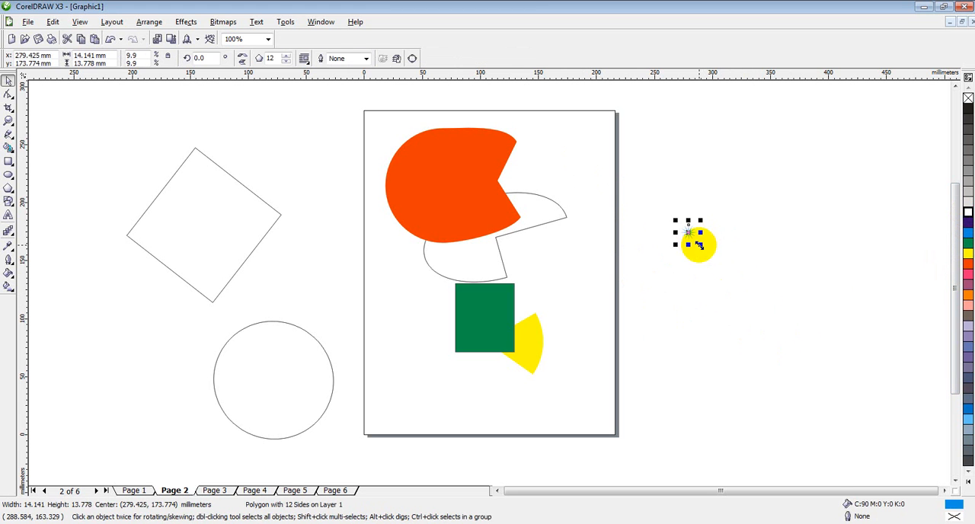
{"action": "left_click_drag", "start_coordinate": [701, 248], "coordinate": [895, 434]}
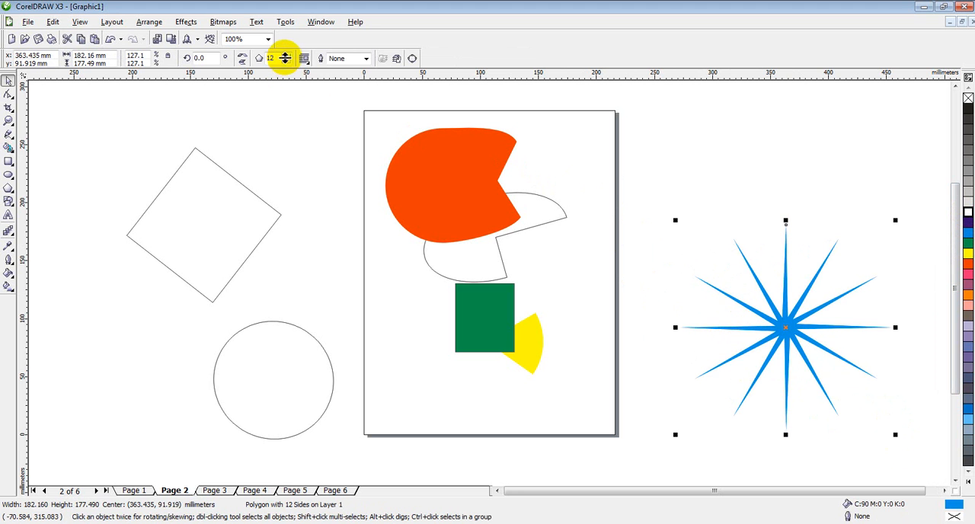
{"action": "left_click", "coordinate": [286, 56]}
{"action": "left_click", "coordinate": [285, 56]}
{"action": "left_click", "coordinate": [285, 56]}
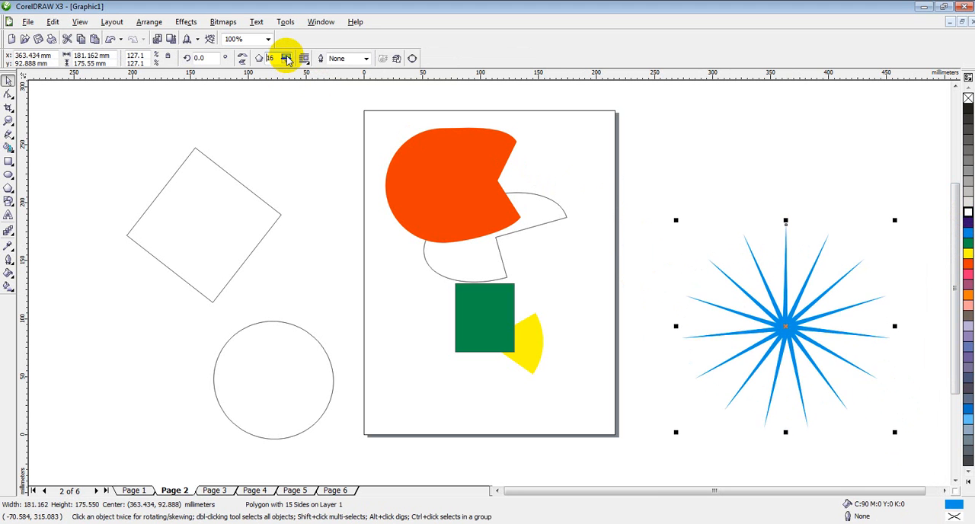
{"action": "left_click", "coordinate": [285, 58]}
{"action": "left_click", "coordinate": [286, 58]}
{"action": "left_click", "coordinate": [286, 58]}
{"action": "left_click", "coordinate": [285, 58]}
{"action": "left_click", "coordinate": [285, 57]}
{"action": "left_click", "coordinate": [286, 58]}
{"action": "left_click", "coordinate": [286, 57]}
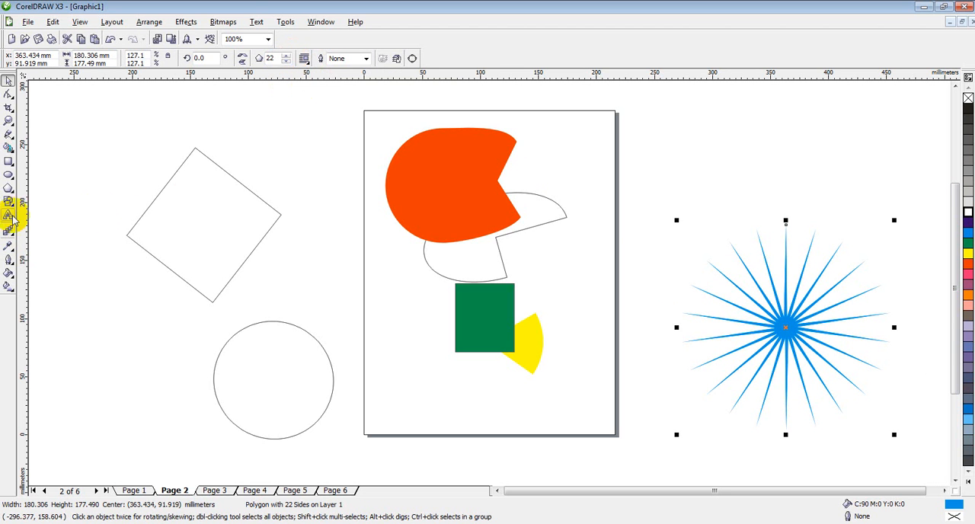
Draw a star about 83 by 79 mm above the starburst and set its number of points to 11.
{"action": "left_click", "coordinate": [11, 191]}
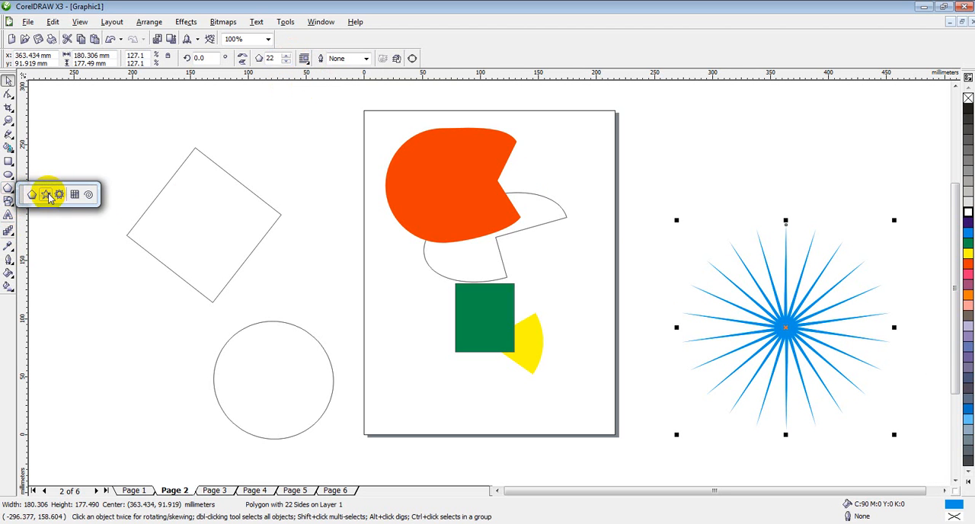
{"action": "left_click", "coordinate": [47, 195]}
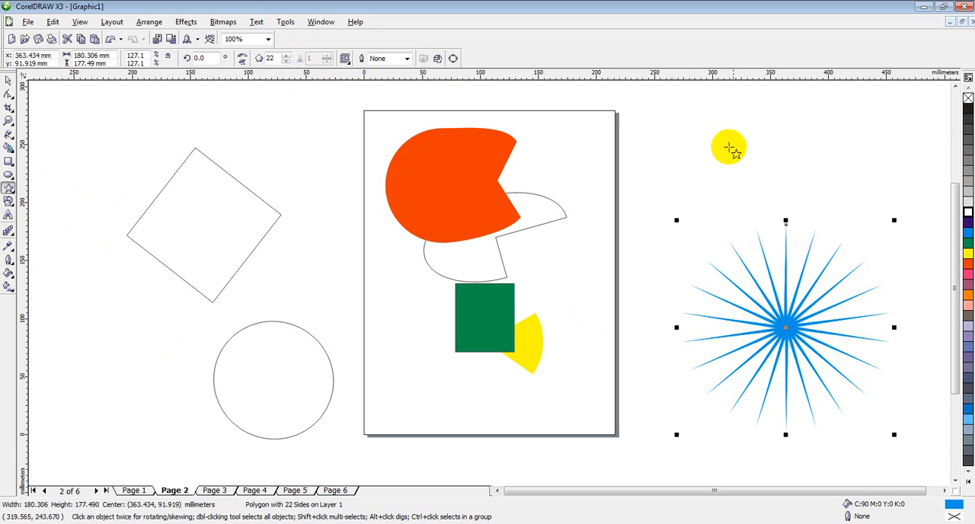
{"action": "left_click_drag", "start_coordinate": [662, 105], "coordinate": [764, 185]}
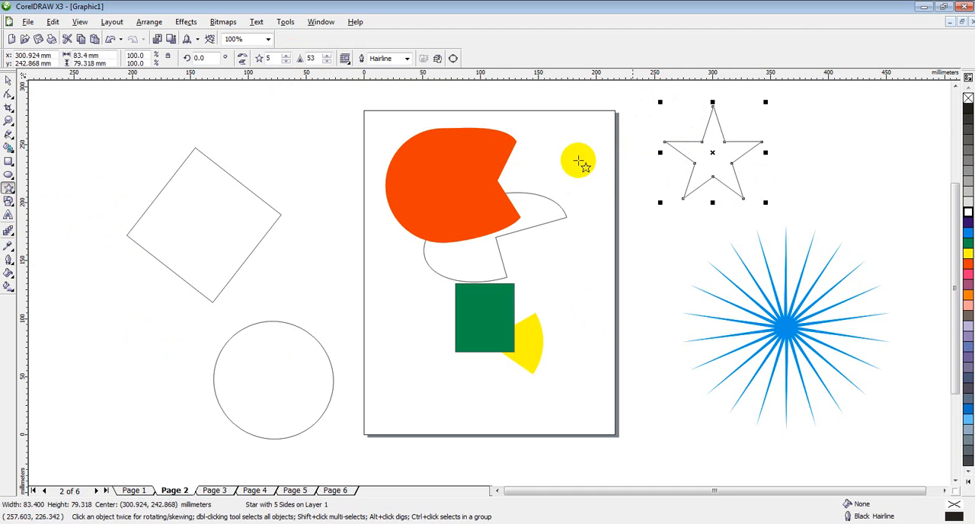
{"action": "left_click", "coordinate": [287, 57]}
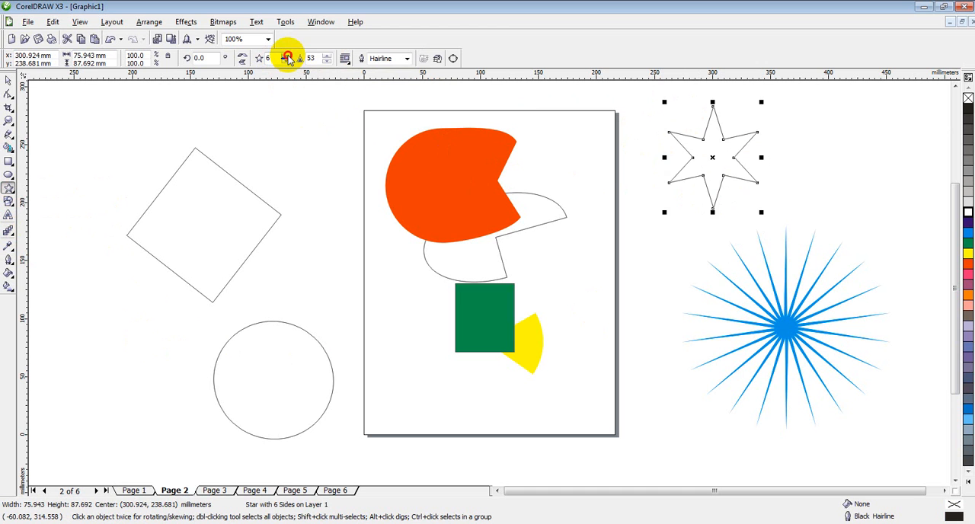
{"action": "left_click", "coordinate": [287, 57]}
{"action": "left_click", "coordinate": [287, 57]}
{"action": "left_click", "coordinate": [287, 57]}
{"action": "left_click", "coordinate": [287, 57]}
{"action": "left_click", "coordinate": [288, 57]}
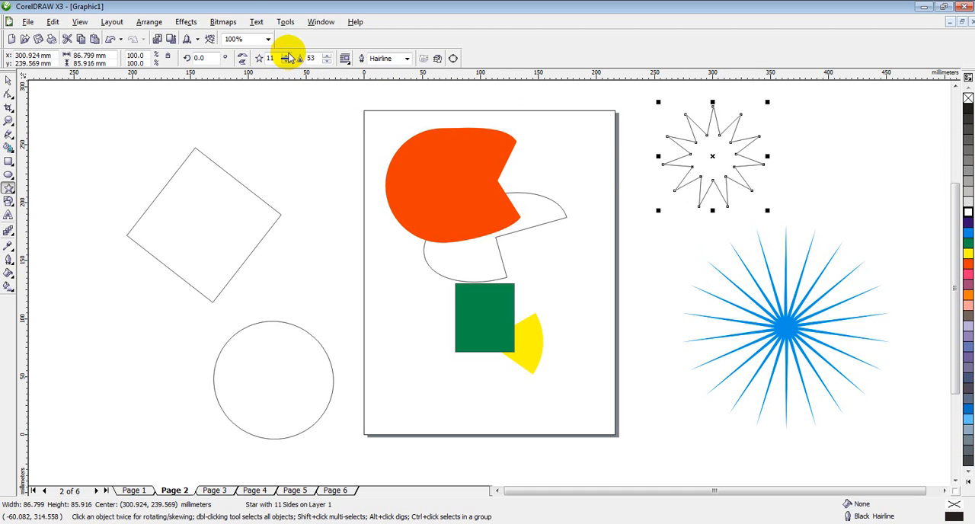
Set the new star's sharpness to 90.
{"action": "left_click", "coordinate": [326, 60]}
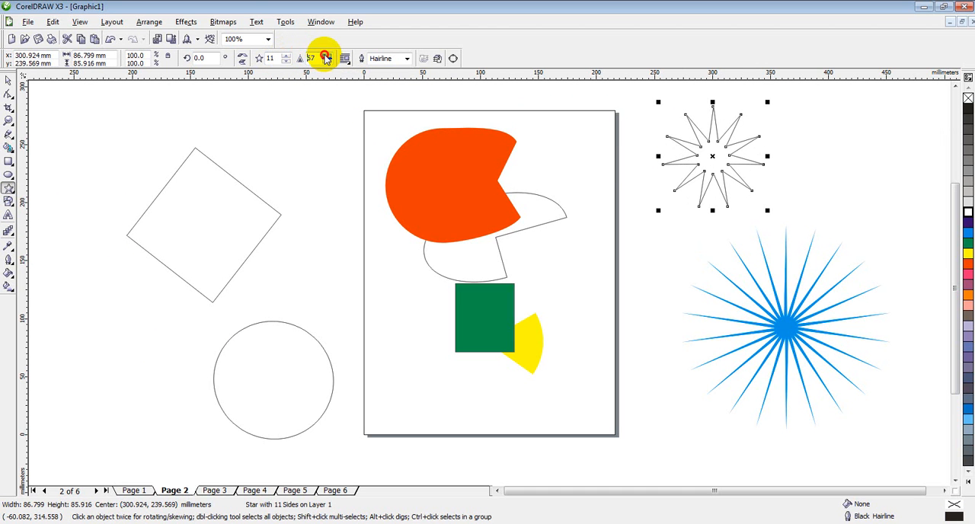
{"action": "left_click", "coordinate": [326, 58]}
{"action": "left_click", "coordinate": [326, 57]}
{"action": "left_click", "coordinate": [326, 57]}
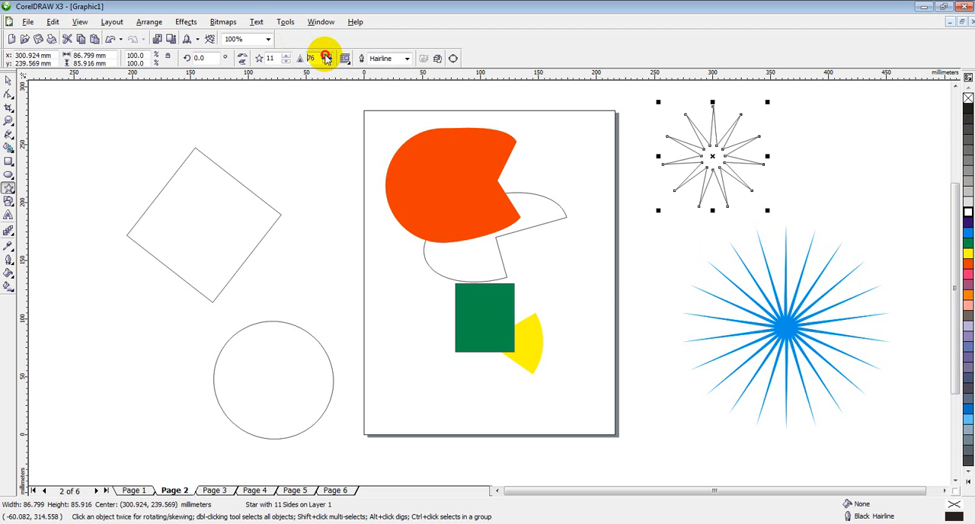
{"action": "left_click", "coordinate": [326, 57]}
{"action": "left_click", "coordinate": [326, 57]}
{"action": "left_click", "coordinate": [326, 57]}
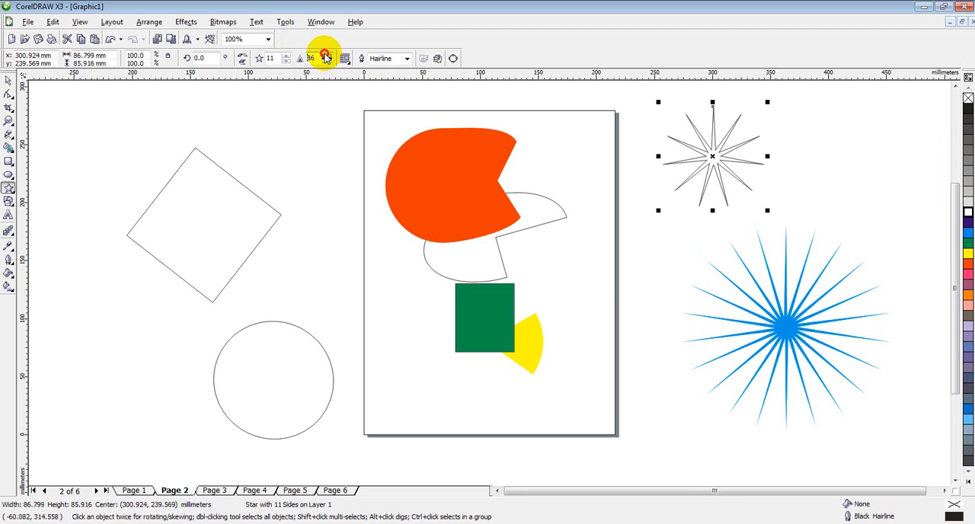
{"action": "left_click", "coordinate": [326, 57]}
{"action": "left_click", "coordinate": [326, 57]}
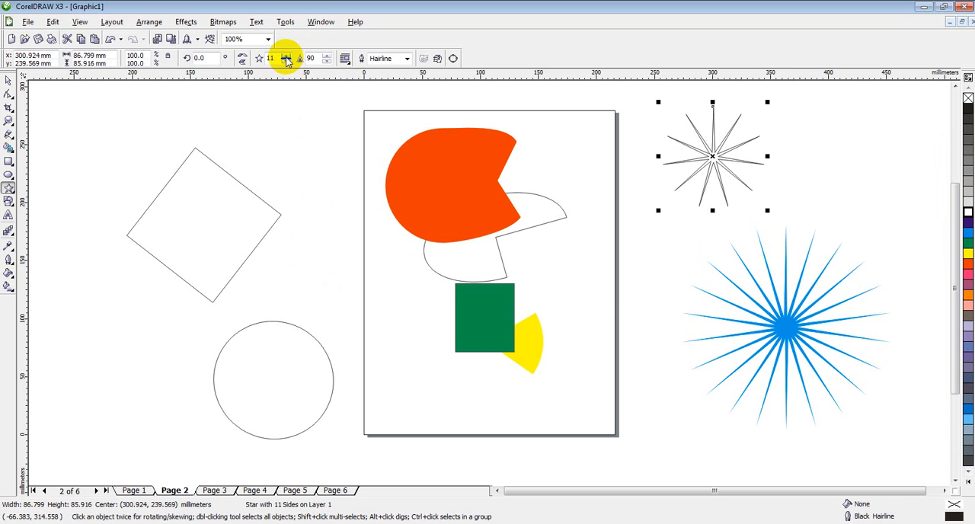
Raise the star's number of points to 15 and deselect it.
{"action": "left_click", "coordinate": [287, 57]}
{"action": "left_click", "coordinate": [287, 57]}
{"action": "left_click", "coordinate": [287, 57]}
{"action": "left_click", "coordinate": [286, 57]}
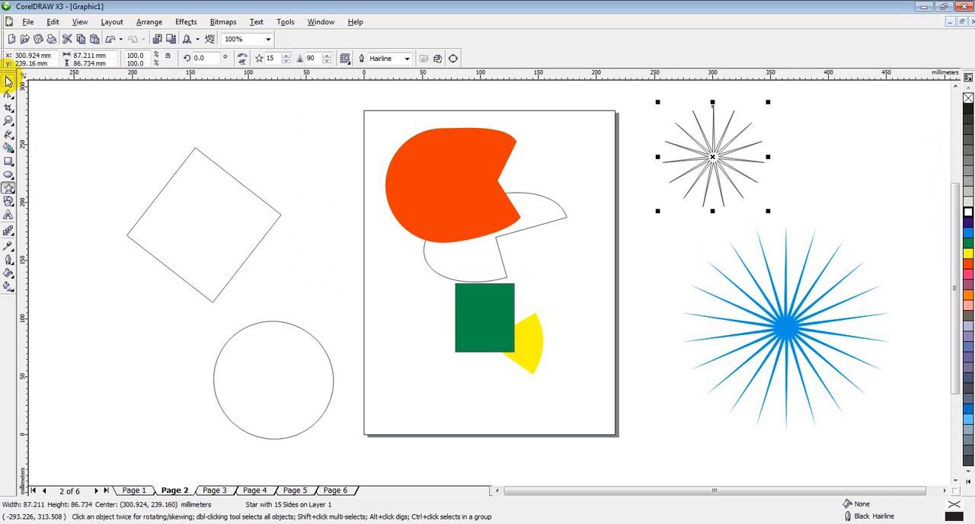
{"action": "left_click", "coordinate": [7, 80]}
{"action": "left_click", "coordinate": [888, 137]}
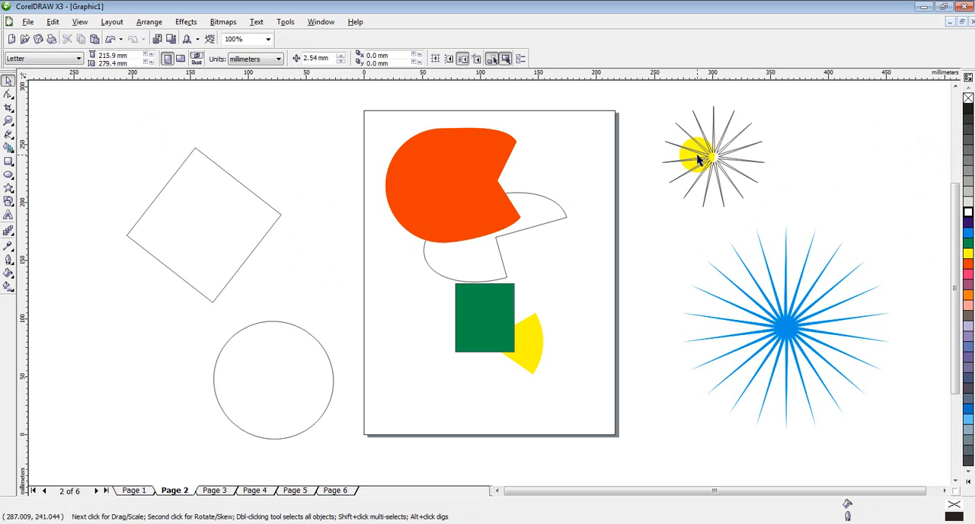
Shrink the outlined 15-point star proportionally to about 34 mm wide.
{"action": "mouse_move", "coordinate": [699, 160]}
{"action": "left_mouse_down"}
{"action": "mouse_move", "coordinate": [729, 160]}
{"action": "mouse_move", "coordinate": [711, 154]}
{"action": "mouse_move", "coordinate": [716, 166]}
{"action": "left_mouse_up"}
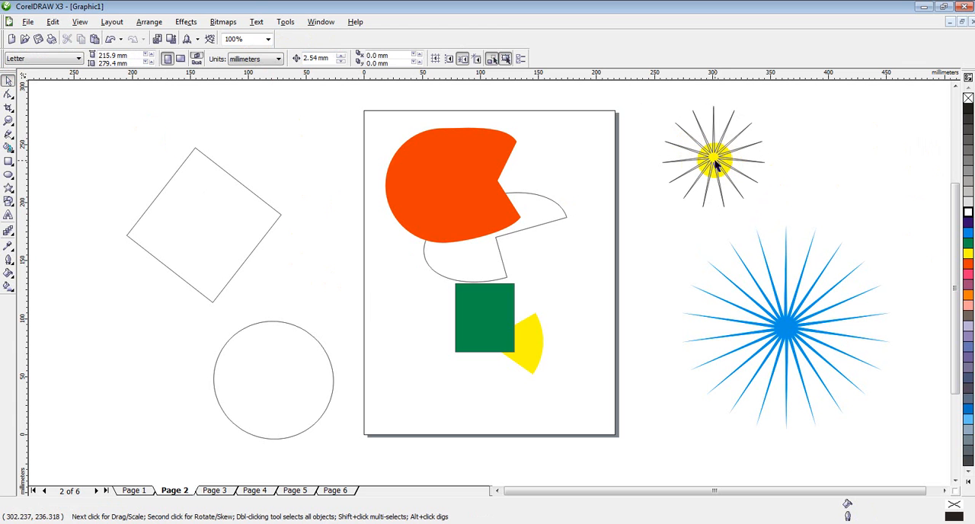
{"action": "left_click", "coordinate": [716, 156]}
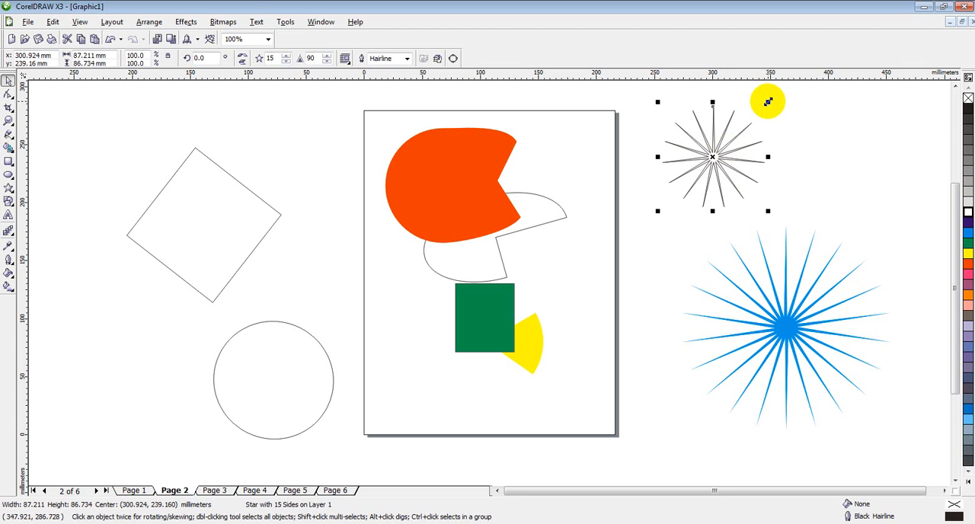
{"action": "left_click_drag", "start_coordinate": [768, 102], "coordinate": [706, 150]}
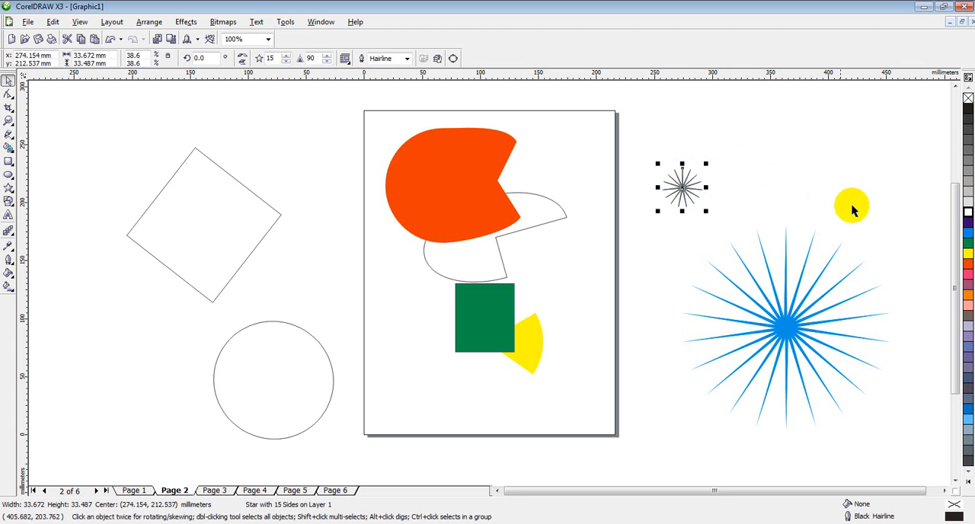
Fill the small 15-point star with cyan and remove its outline.
{"action": "left_click", "coordinate": [969, 241]}
{"action": "left_click", "coordinate": [827, 130]}
{"action": "left_click", "coordinate": [681, 192]}
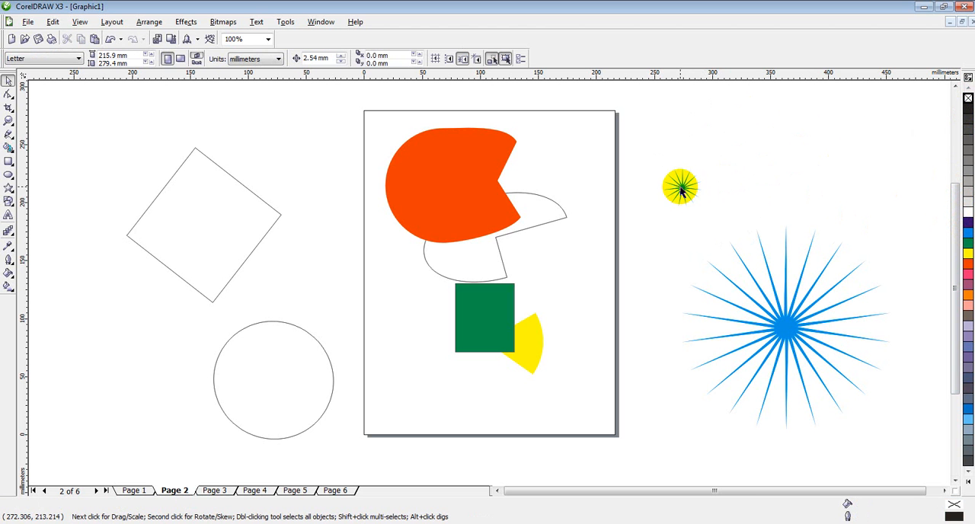
Draw a nine-point complex star with sharpness 2, about 117 mm wide, below the diamond and left of the circle.
{"action": "left_click", "coordinate": [14, 194]}
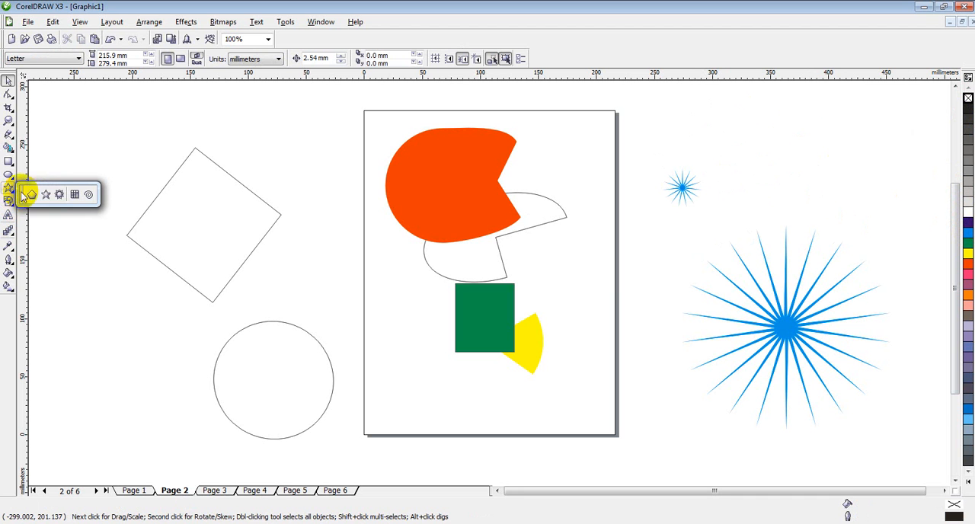
{"action": "left_click", "coordinate": [58, 196]}
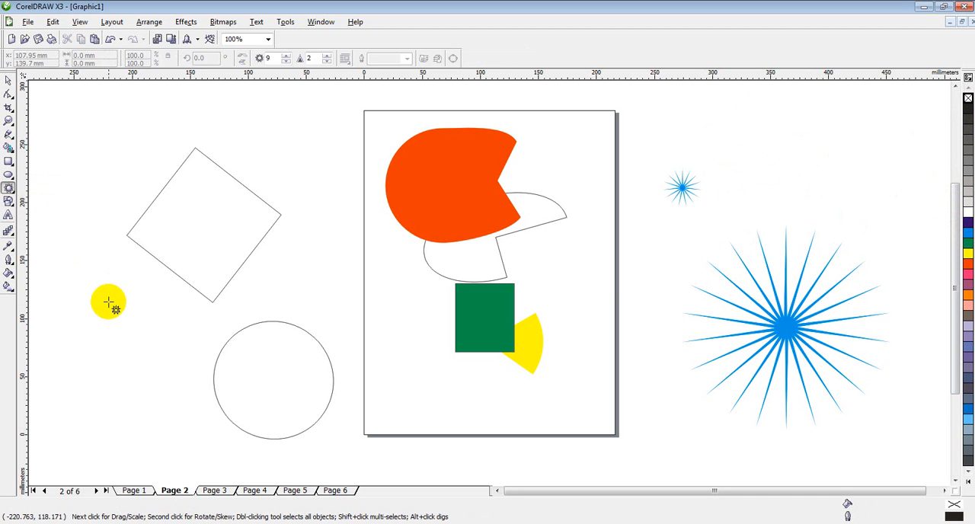
{"action": "left_click_drag", "start_coordinate": [69, 282], "coordinate": [192, 415]}
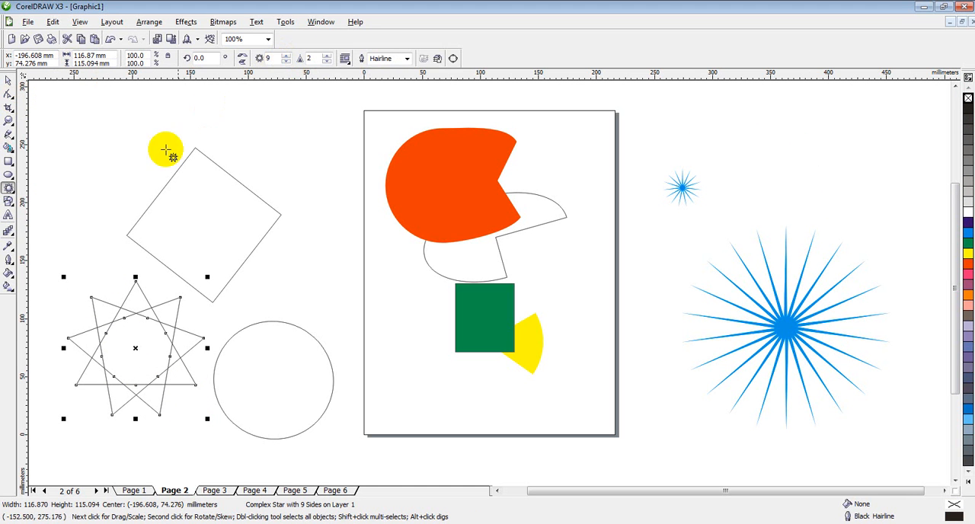
Set the complex star's number of points to 17 and its sharpness to 7.
{"action": "left_click", "coordinate": [286, 57]}
{"action": "left_click", "coordinate": [286, 56]}
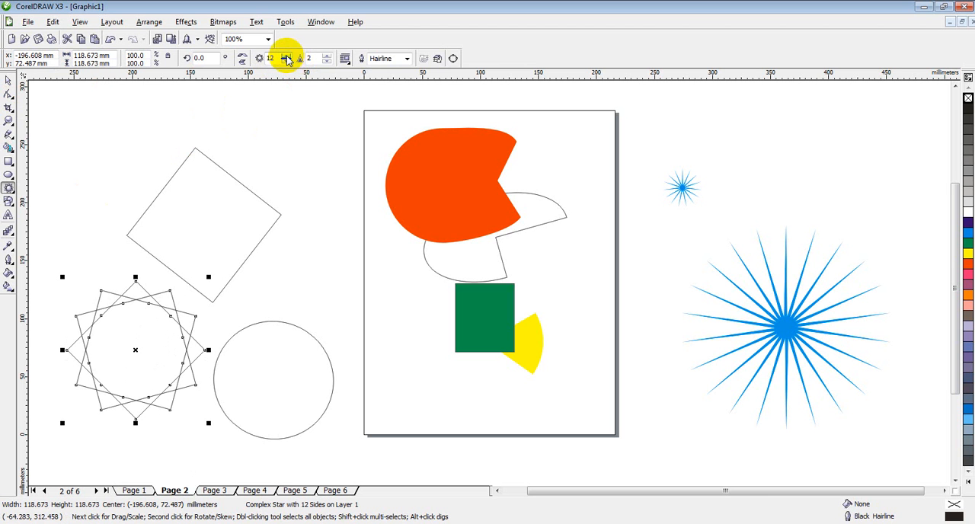
{"action": "left_click", "coordinate": [328, 55]}
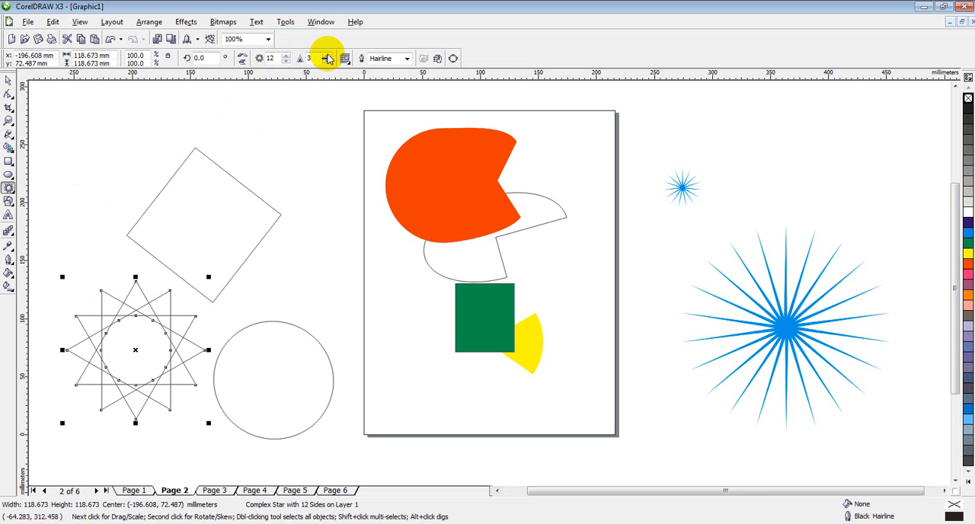
{"action": "left_click", "coordinate": [327, 55]}
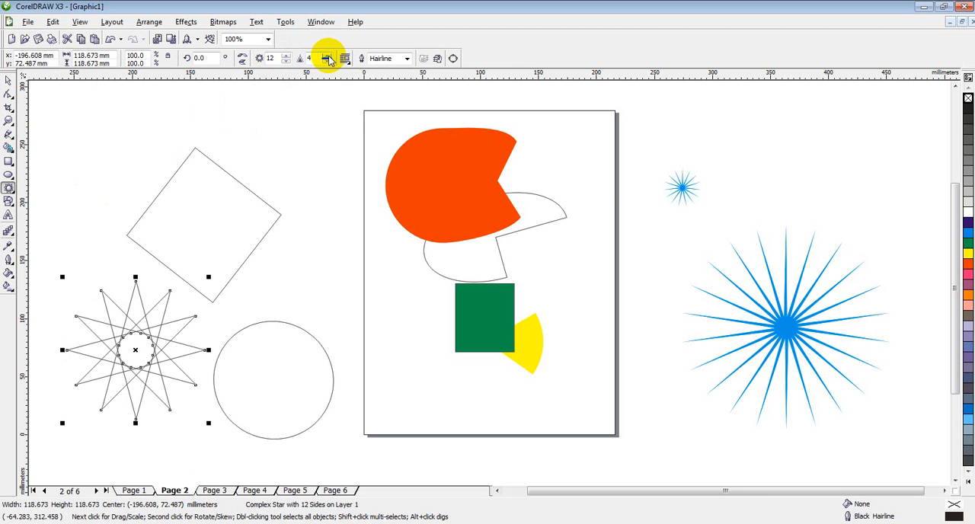
{"action": "left_click", "coordinate": [286, 56]}
{"action": "left_click", "coordinate": [287, 56]}
{"action": "left_click", "coordinate": [286, 55]}
{"action": "left_click", "coordinate": [286, 56]}
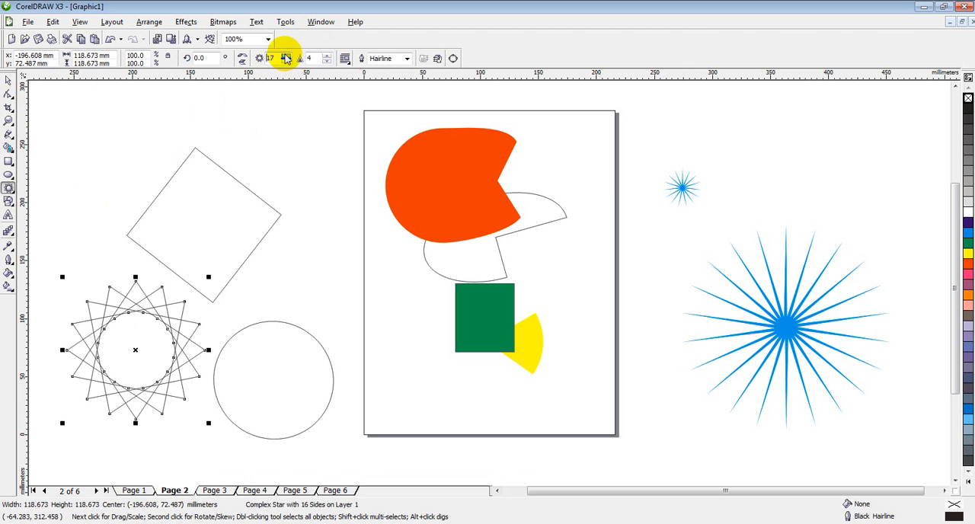
{"action": "left_click", "coordinate": [327, 55]}
{"action": "left_click", "coordinate": [327, 54]}
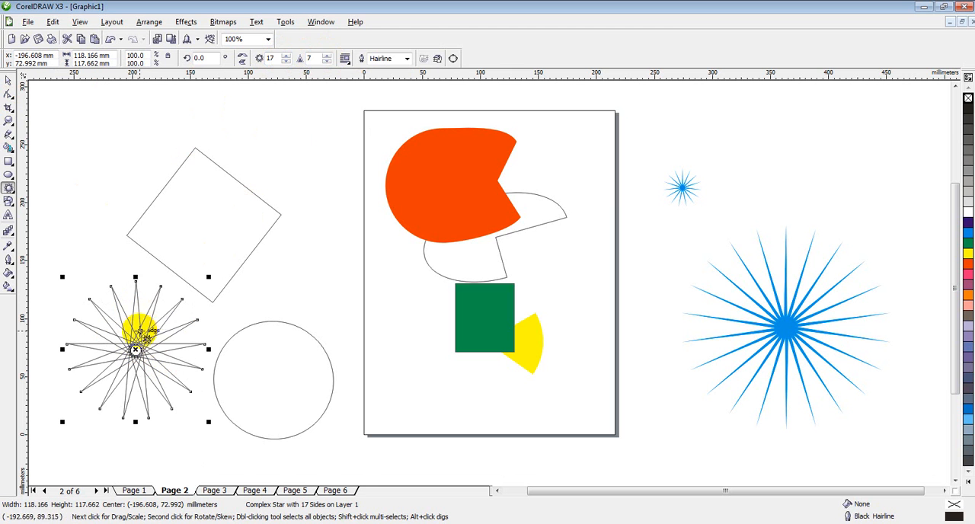
Draw a 4 by 3 graph paper grid about 194 mm wide left of the shapes, plus a 49 mm one in its upper-left cell.
{"action": "left_click", "coordinate": [12, 192]}
{"action": "left_click", "coordinate": [76, 195]}
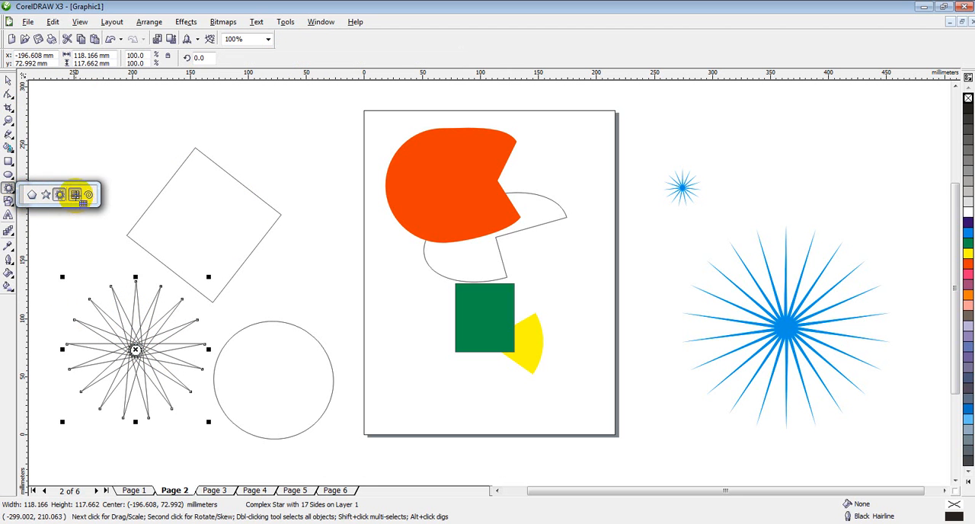
{"action": "left_click", "coordinate": [496, 492]}
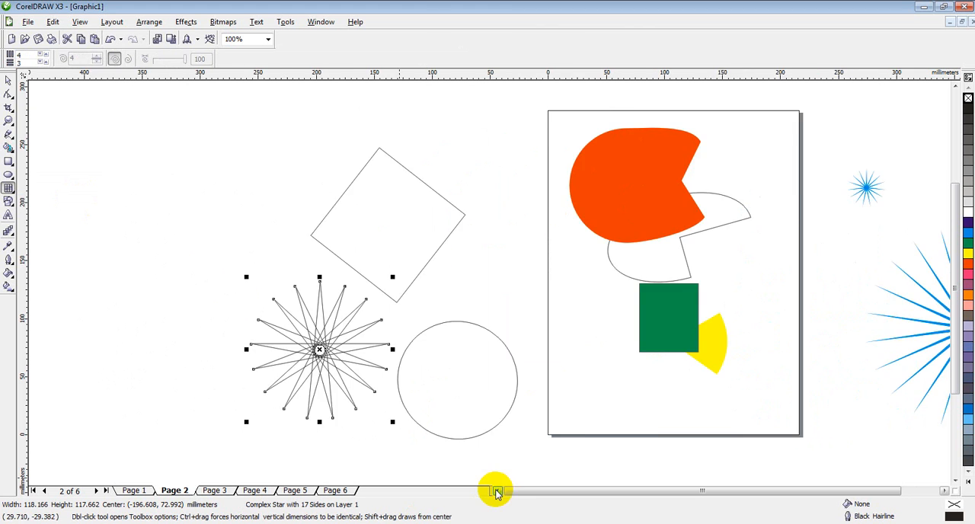
{"action": "left_click_drag", "start_coordinate": [76, 140], "coordinate": [300, 287]}
{"action": "left_click_drag", "start_coordinate": [74, 141], "coordinate": [130, 195]}
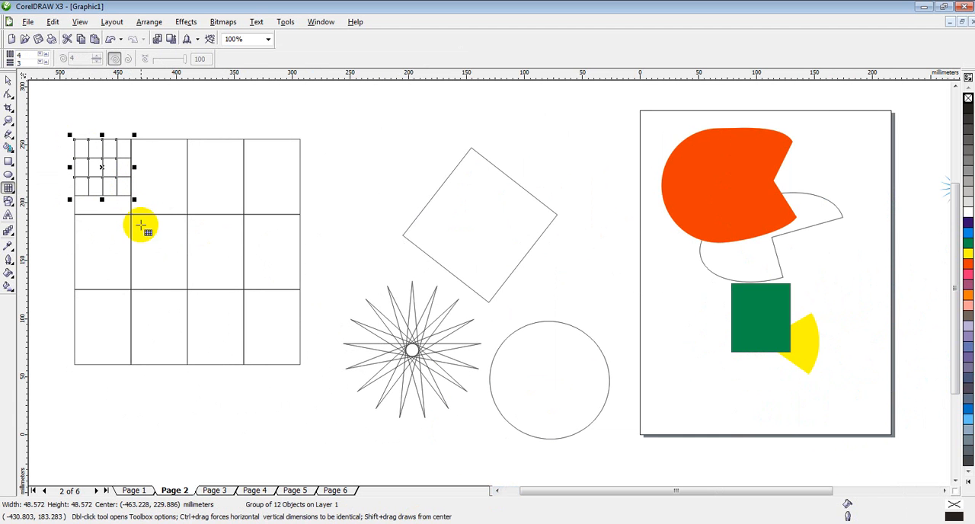
Compress the large 4 by 3 grid vertically from its lower edge to a height of about 147 mm.
{"action": "left_click", "coordinate": [8, 80]}
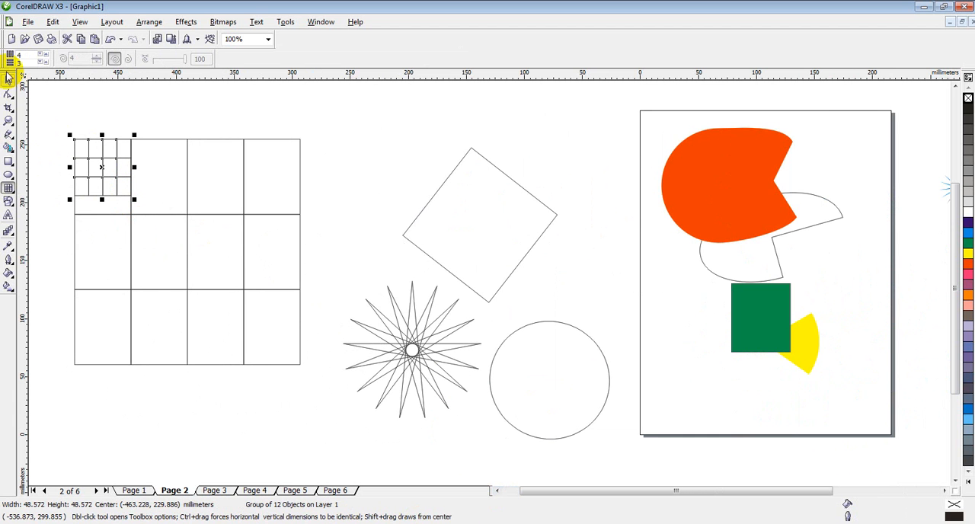
{"action": "left_click", "coordinate": [188, 354]}
{"action": "left_click_drag", "start_coordinate": [188, 367], "coordinate": [188, 314]}
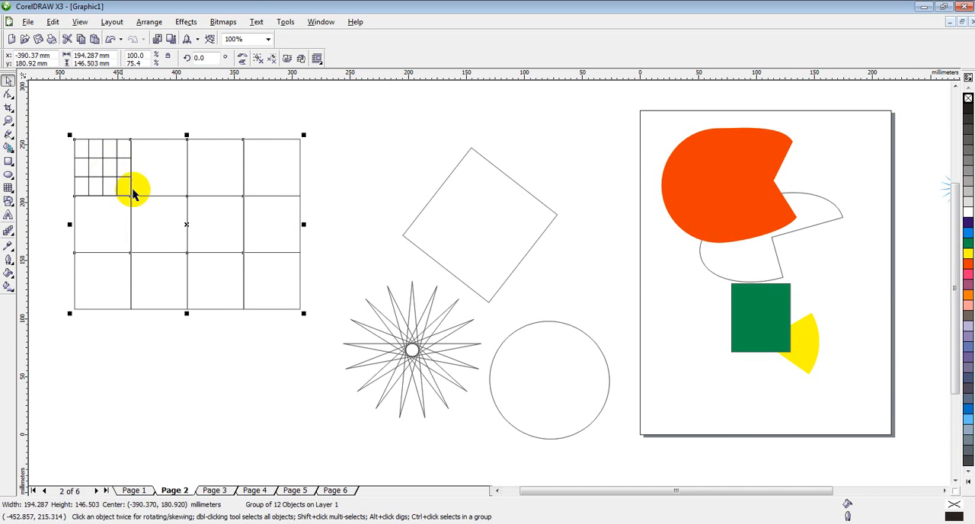
{"action": "left_click", "coordinate": [183, 358]}
{"action": "left_click", "coordinate": [186, 286]}
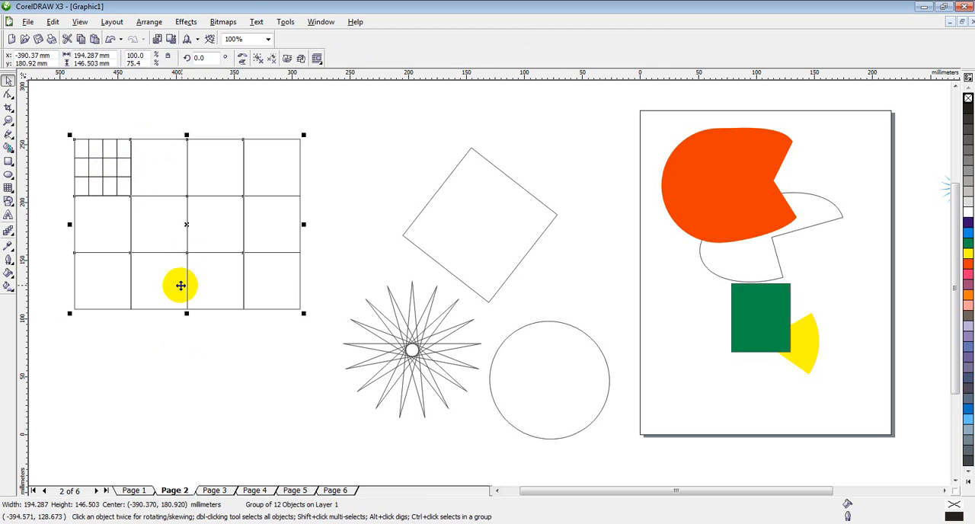
Draw a square graph paper grid with 6 columns and 6 rows, about 106 mm wide, below the large grid.
{"action": "left_click", "coordinate": [34, 214]}
{"action": "left_click", "coordinate": [8, 187]}
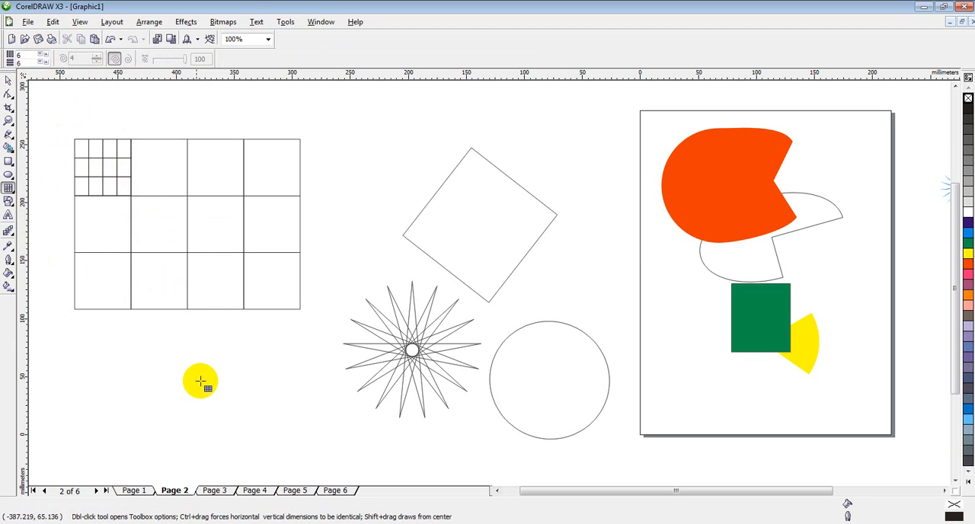
{"action": "left_click_drag", "start_coordinate": [112, 328], "coordinate": [233, 434]}
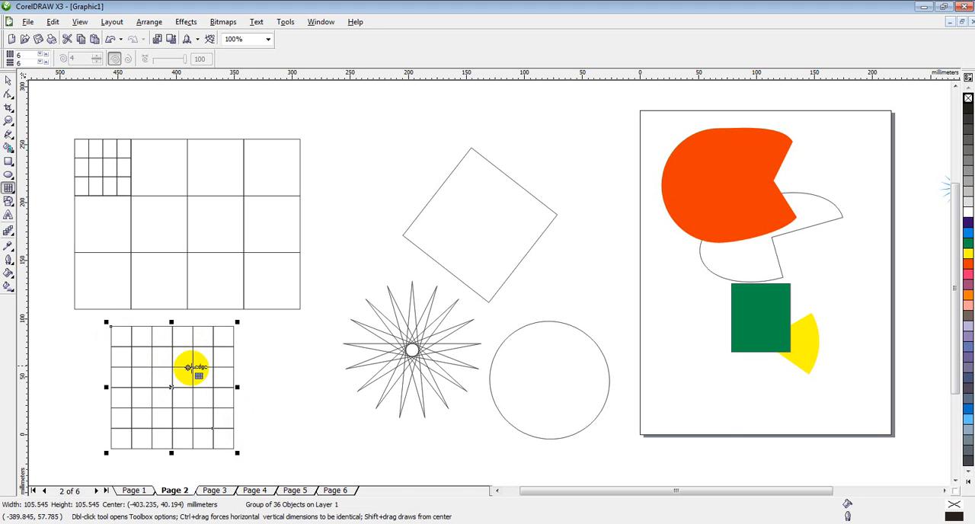
Draw another square 6 by 6 graph paper grid, about 210 mm wide, in the empty area left of the existing grids.
{"action": "left_click", "coordinate": [497, 492]}
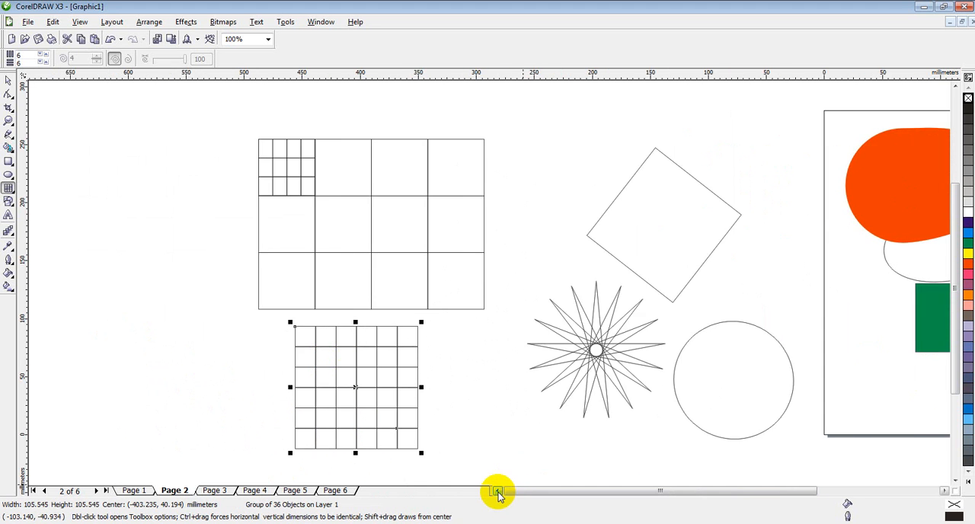
{"action": "left_click", "coordinate": [497, 491]}
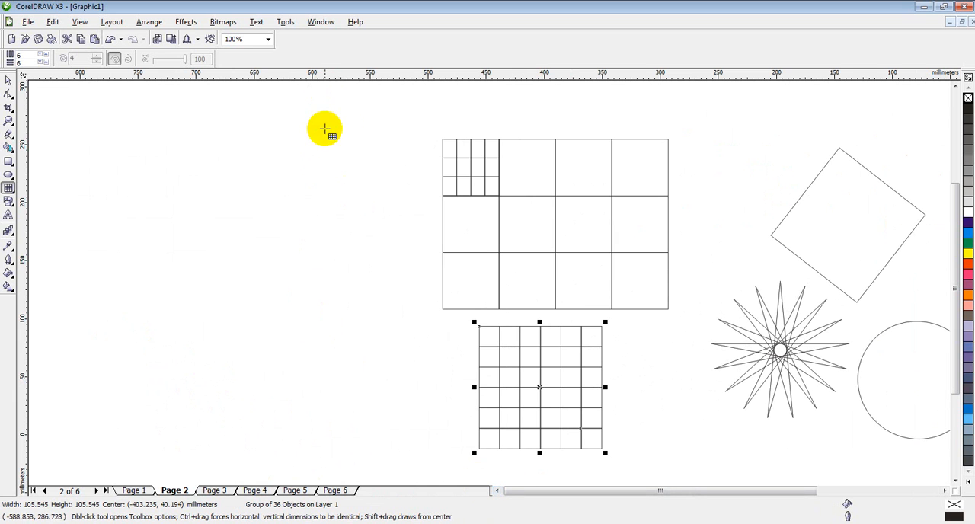
{"action": "left_click_drag", "start_coordinate": [357, 138], "coordinate": [112, 361]}
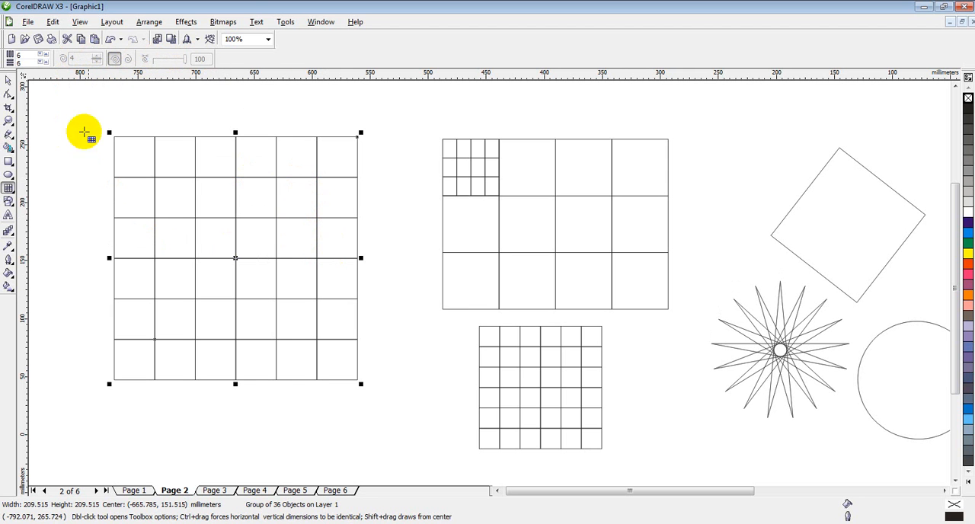
Draw a symmetrical spiral with 4 revolutions across the 4 by 3 grid and the smaller 6 by 6 grid.
{"action": "left_click", "coordinate": [13, 194]}
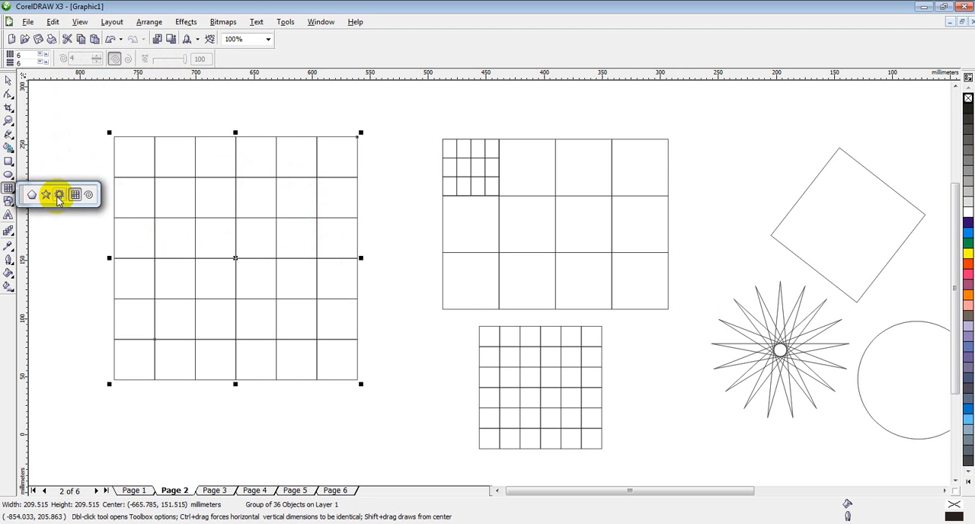
{"action": "left_click", "coordinate": [89, 195]}
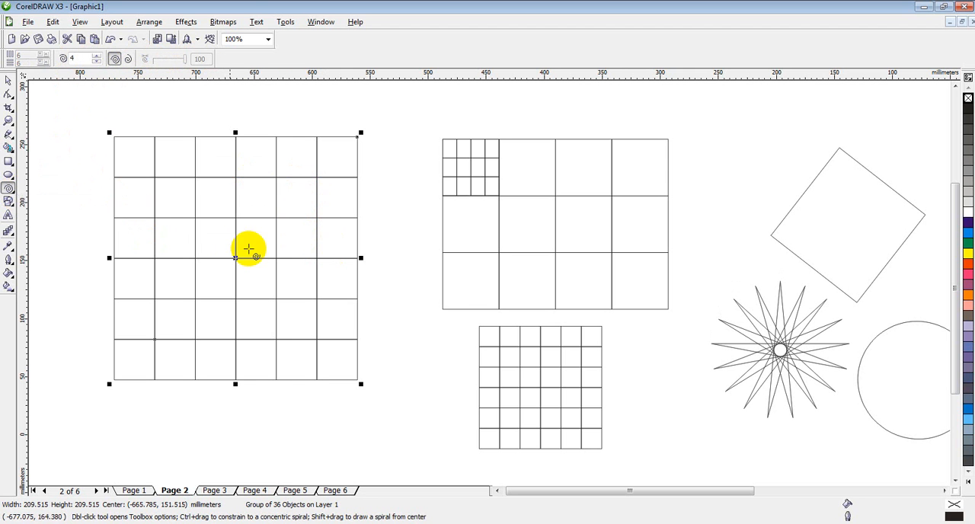
{"action": "left_click_drag", "start_coordinate": [388, 198], "coordinate": [667, 438]}
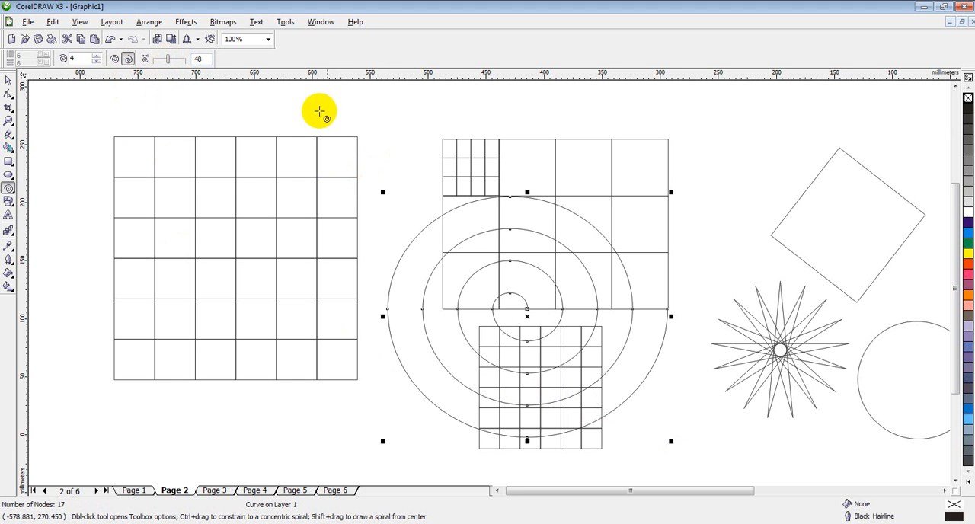
Draw two logarithmic spirals with expansion factor 48: a 4-revolution one between the upper grids and a 9-revolution one about 213 mm wide over the leftmost grid.
{"action": "left_click_drag", "start_coordinate": [318, 109], "coordinate": [463, 247]}
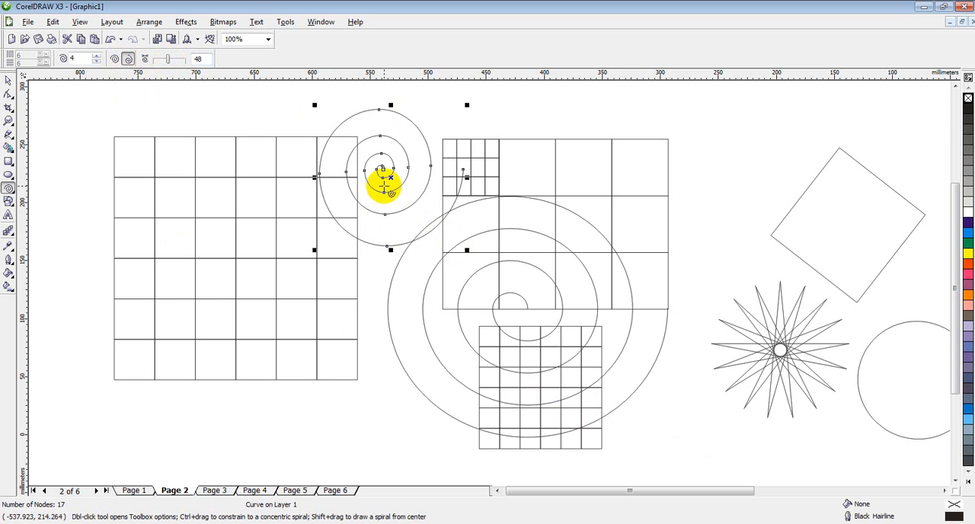
{"action": "left_click", "coordinate": [96, 57]}
{"action": "left_click_drag", "start_coordinate": [70, 187], "coordinate": [320, 412]}
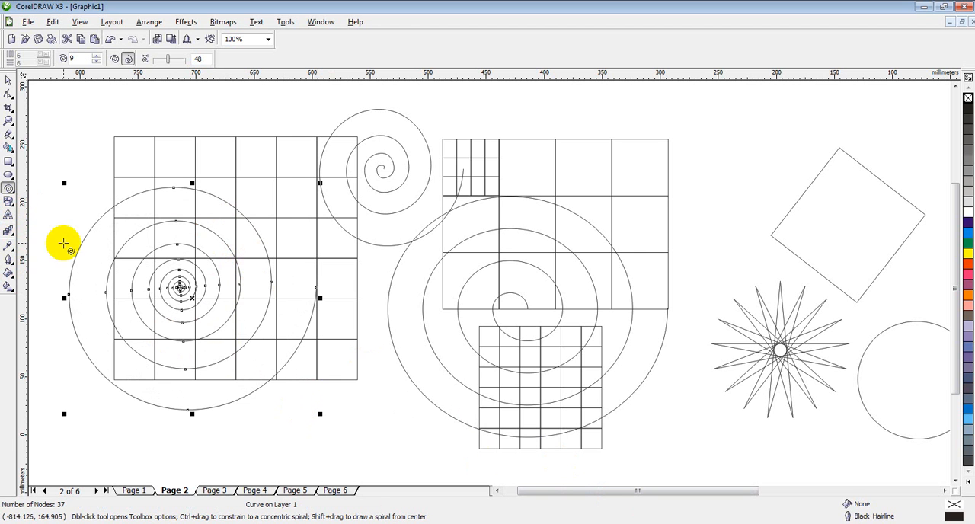
Draw a parallelogram basic shape about 144 mm wide and 99 mm high in the empty area left of the spirals.
{"action": "left_click", "coordinate": [15, 207]}
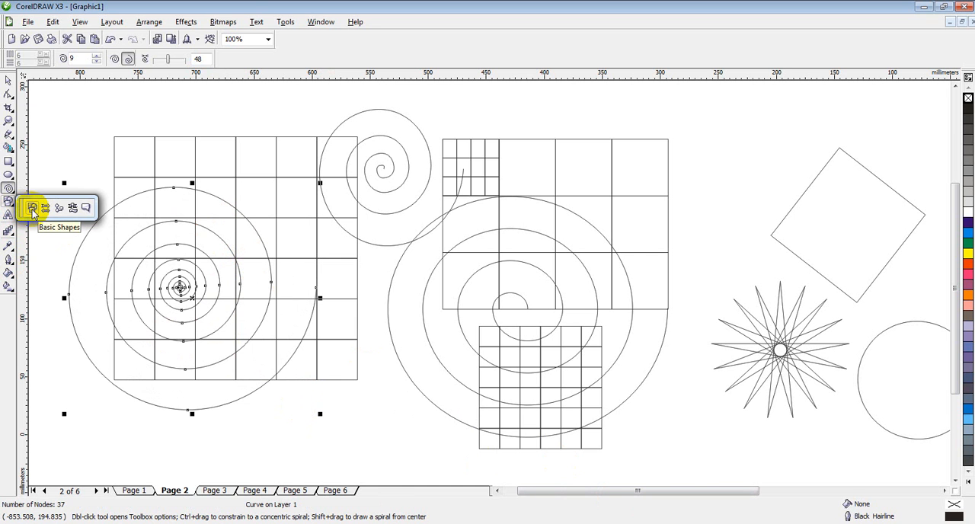
{"action": "left_click", "coordinate": [32, 210]}
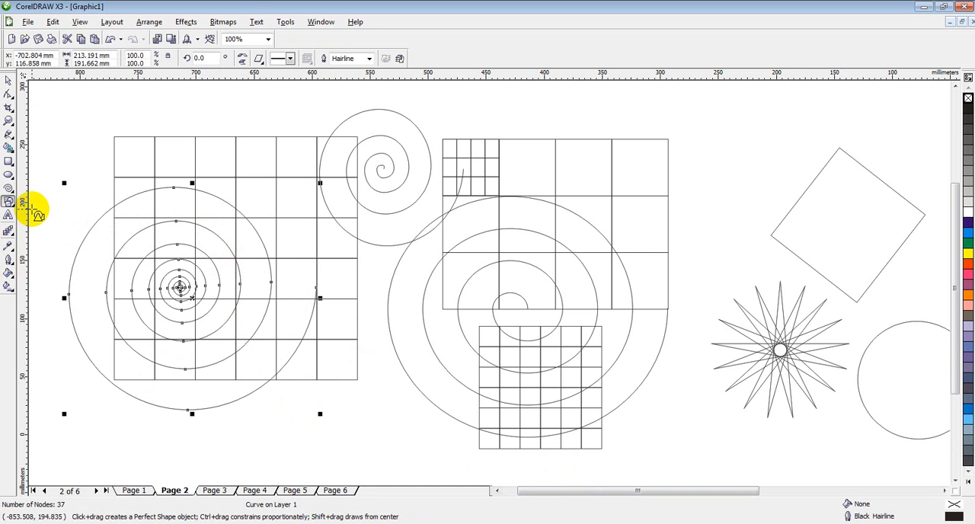
{"action": "left_click", "coordinate": [497, 491]}
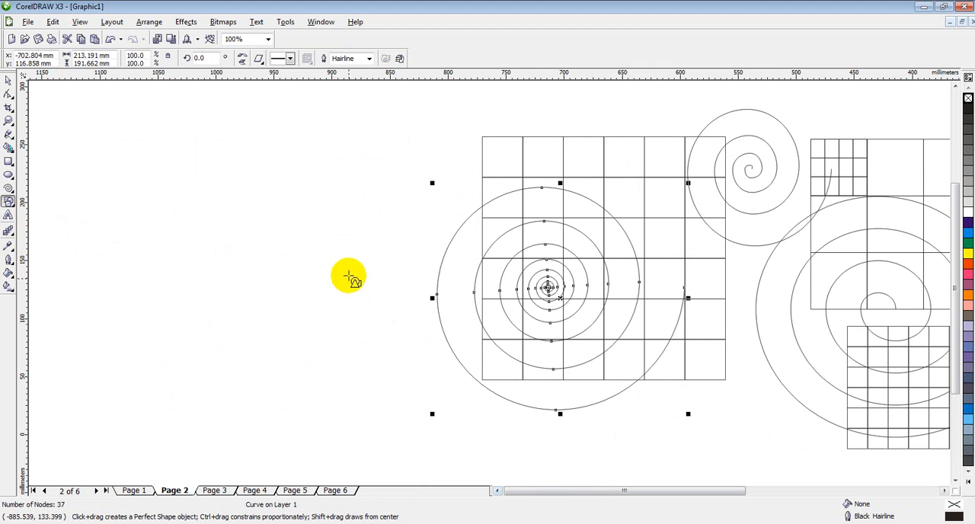
{"action": "left_click_drag", "start_coordinate": [596, 492], "coordinate": [496, 491]}
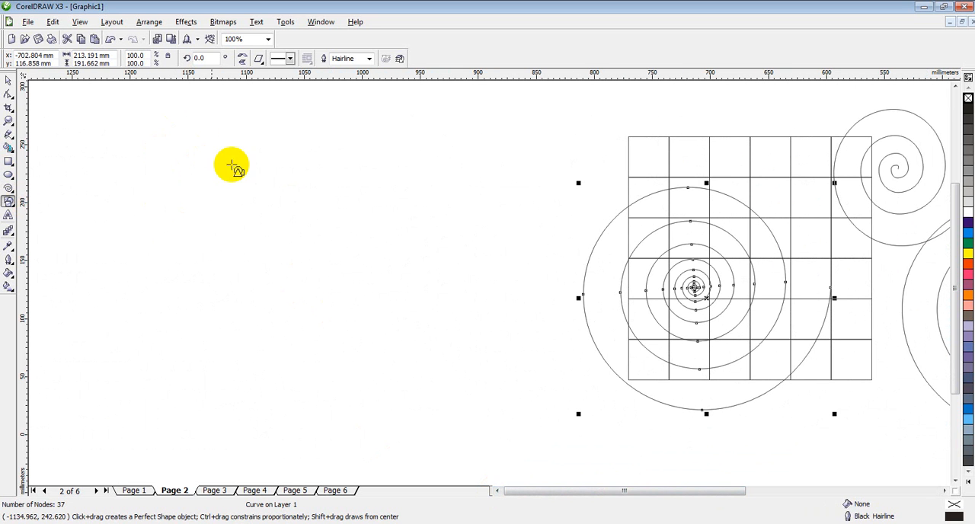
{"action": "left_click_drag", "start_coordinate": [156, 159], "coordinate": [323, 274]}
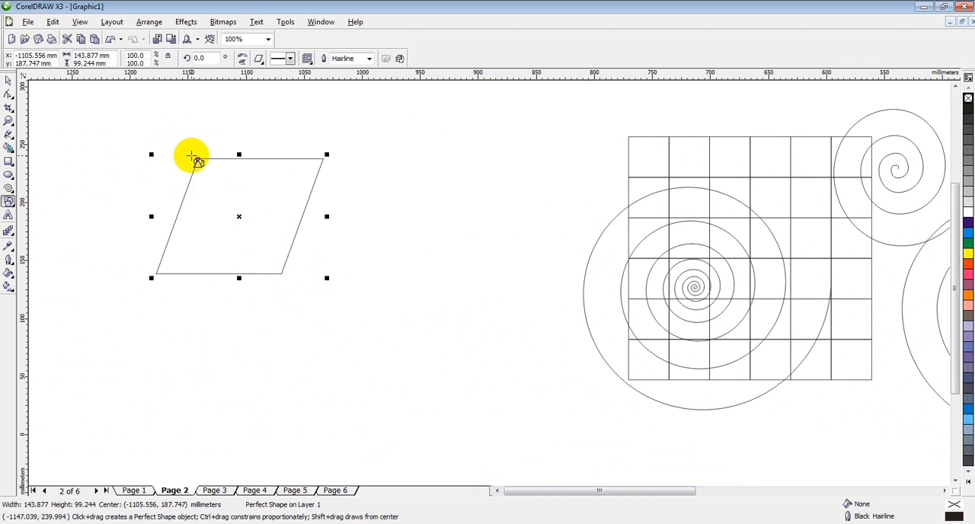
Increase the parallelogram's slant by moving its red glyph node to the right along the upper edge.
{"action": "left_click", "coordinate": [8, 94]}
{"action": "left_click_drag", "start_coordinate": [197, 159], "coordinate": [246, 159]}
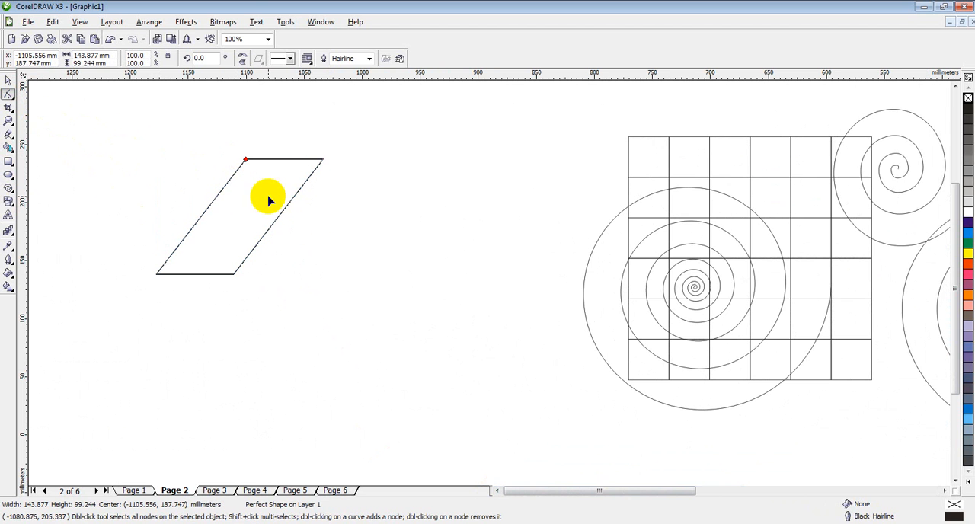
{"action": "left_click", "coordinate": [8, 231]}
Draw an arch-shaped basic shape about 158 mm wide and 53 mm high to the right of the parallelogram.
{"action": "left_click", "coordinate": [8, 203]}
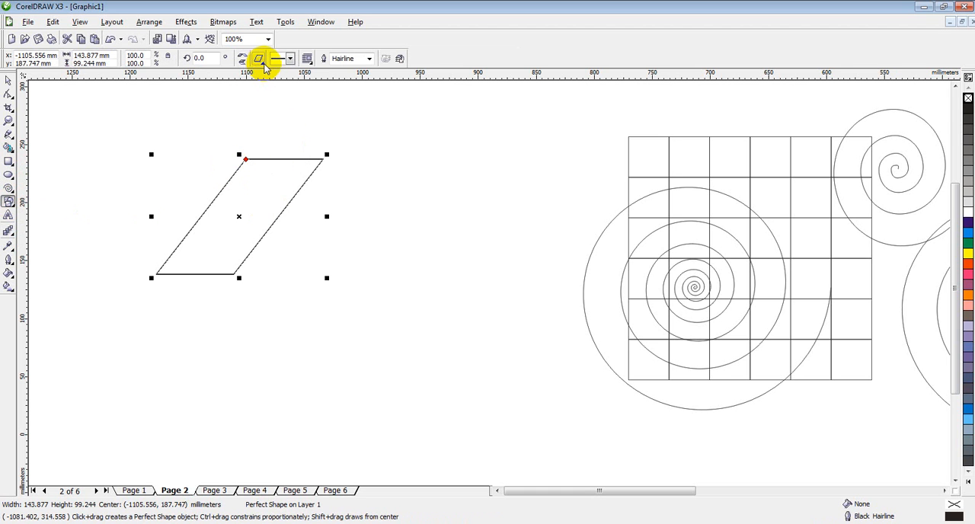
{"action": "left_click", "coordinate": [261, 62]}
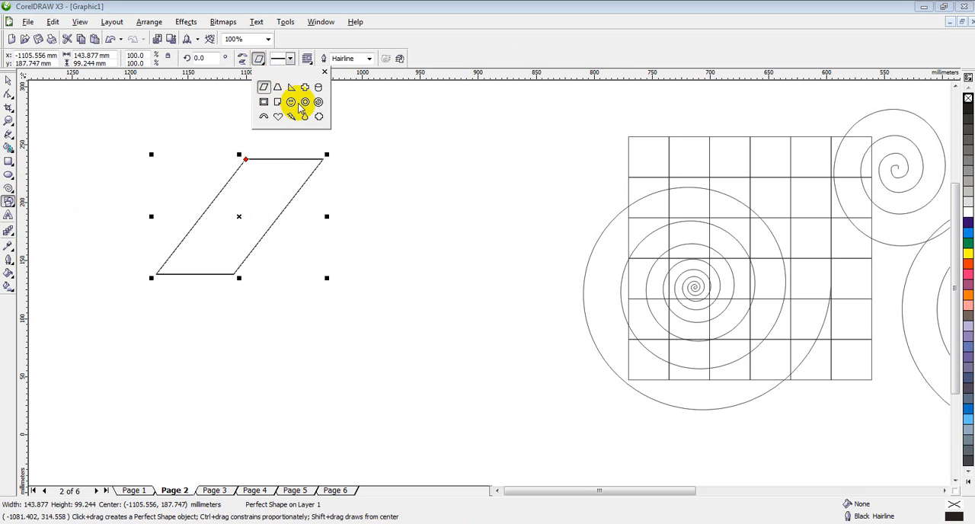
{"action": "left_click", "coordinate": [265, 118]}
{"action": "left_click_drag", "start_coordinate": [351, 215], "coordinate": [458, 246]}
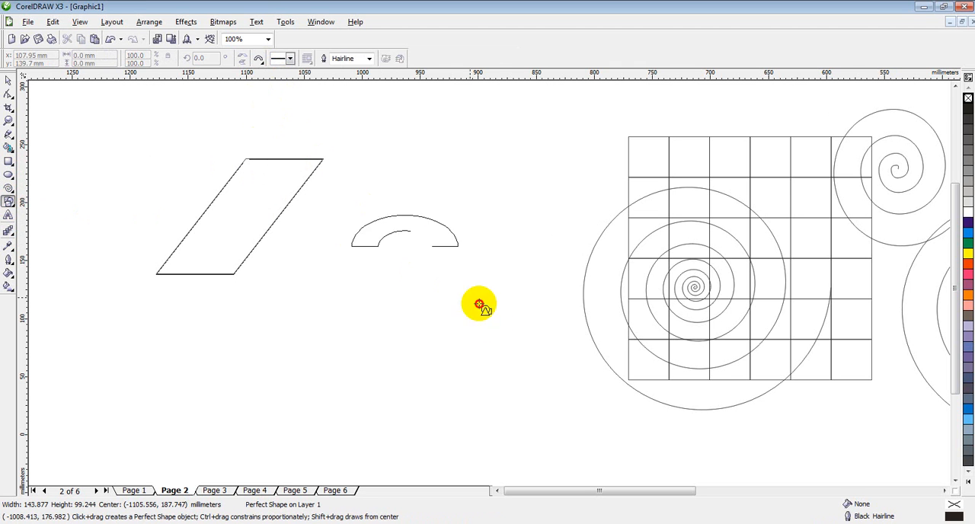
{"action": "left_click_drag", "start_coordinate": [479, 305], "coordinate": [533, 355]}
Reshape the arch with its glyph node into a thin, nearly closed ring about 101 mm high.
{"action": "left_click", "coordinate": [8, 93]}
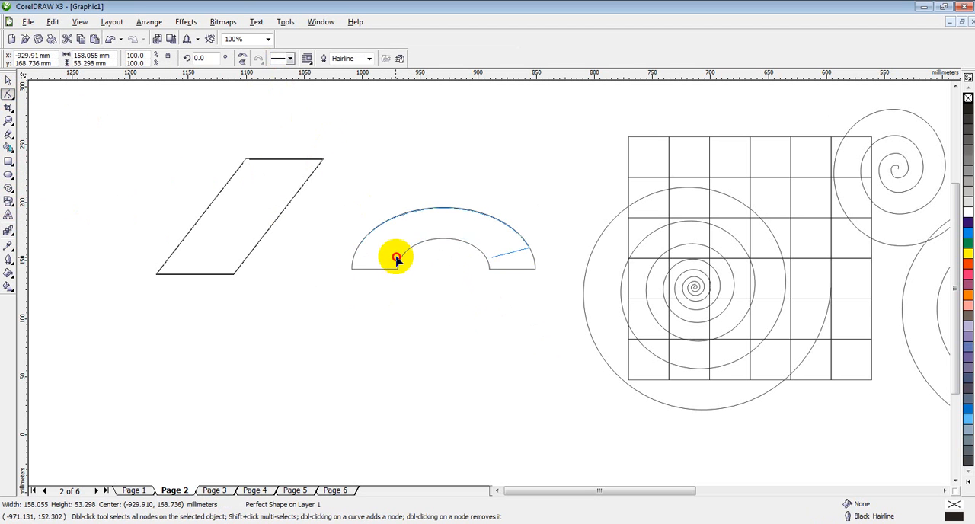
{"action": "left_click_drag", "start_coordinate": [396, 259], "coordinate": [407, 322]}
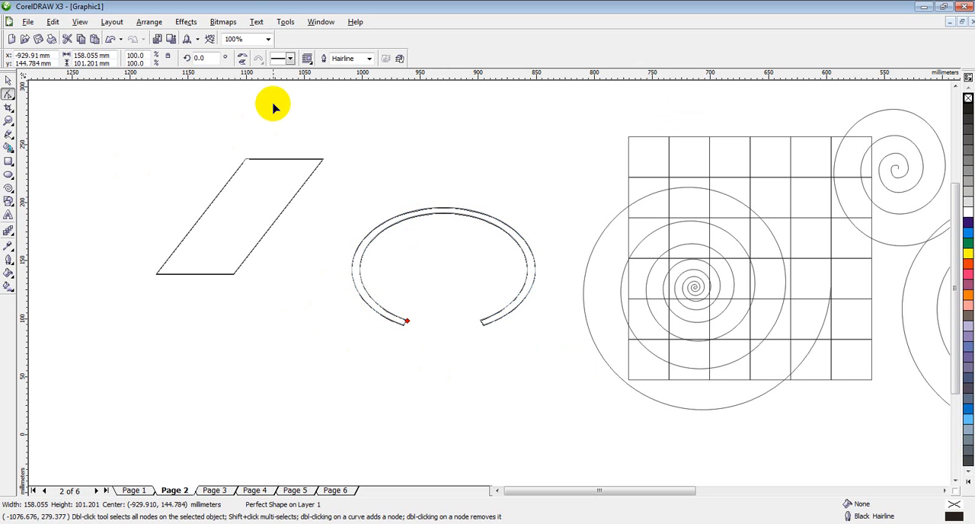
Try a finely dotted outline style on the ring-shaped arch, and settle on a dashed style with wide gaps.
{"action": "left_click", "coordinate": [7, 202]}
{"action": "left_click", "coordinate": [259, 65]}
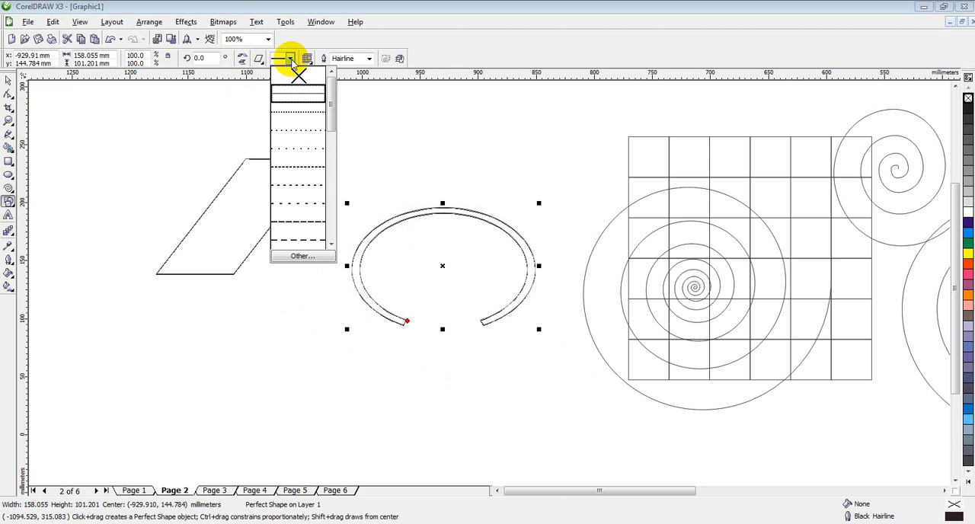
{"action": "mouse_move", "coordinate": [330, 98]}
{"action": "left_mouse_down"}
{"action": "mouse_move", "coordinate": [339, 238]}
{"action": "mouse_move", "coordinate": [348, 135]}
{"action": "mouse_move", "coordinate": [330, 91]}
{"action": "left_mouse_up"}
{"action": "left_click", "coordinate": [302, 114]}
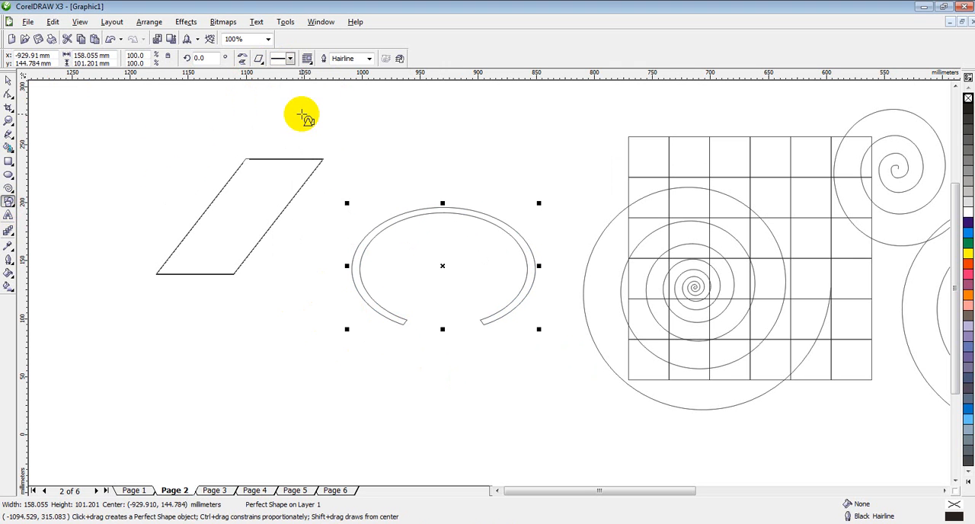
{"action": "left_click", "coordinate": [290, 58]}
{"action": "left_click", "coordinate": [303, 205]}
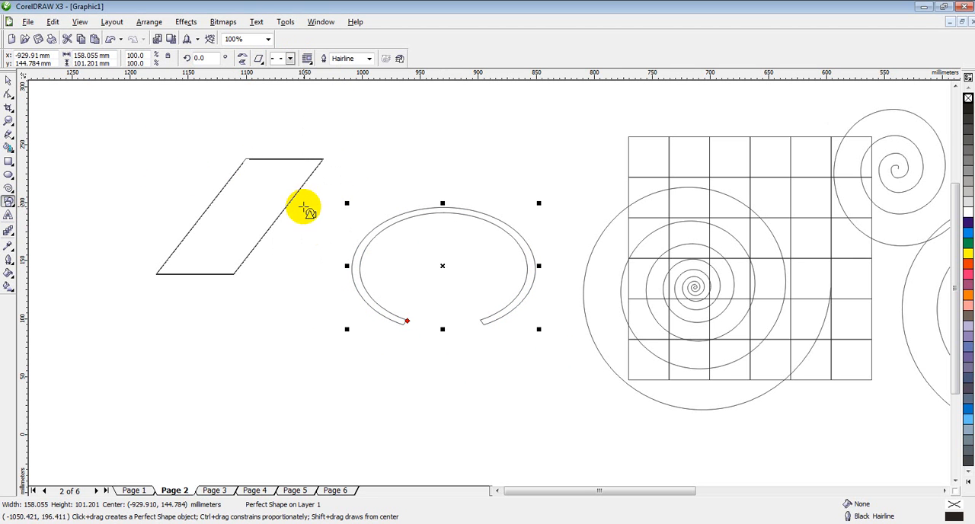
Examine the preset shapes offered by the Arrow Shapes and Flowchart Shapes tools.
{"action": "left_click", "coordinate": [14, 208]}
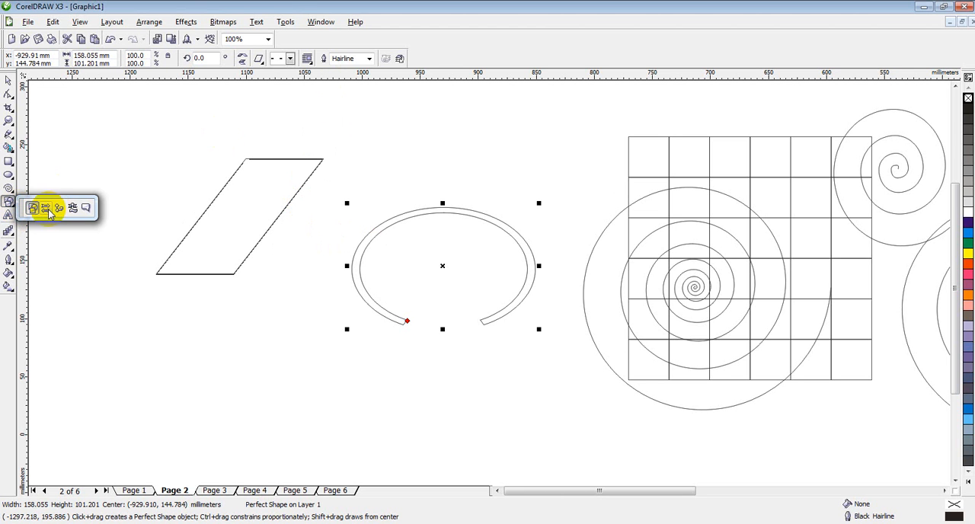
{"action": "left_click", "coordinate": [46, 209]}
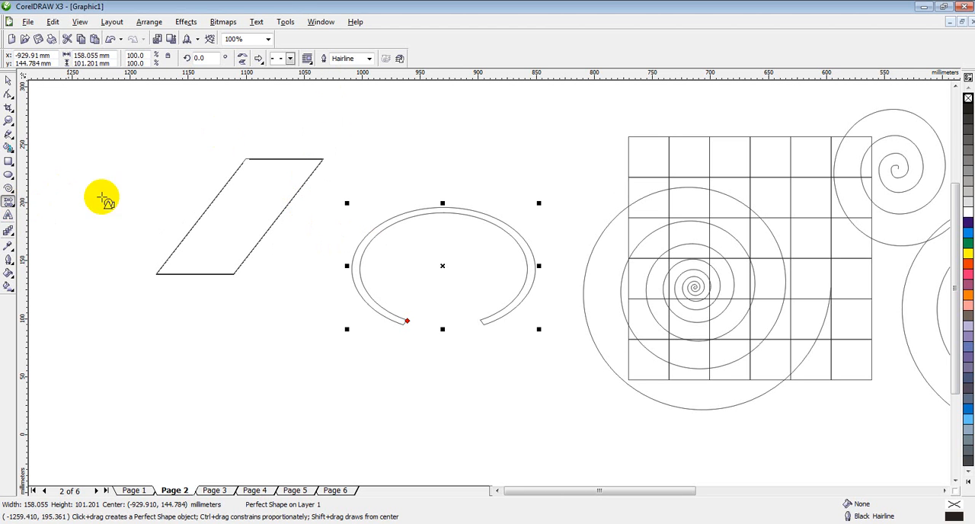
{"action": "left_click", "coordinate": [259, 59]}
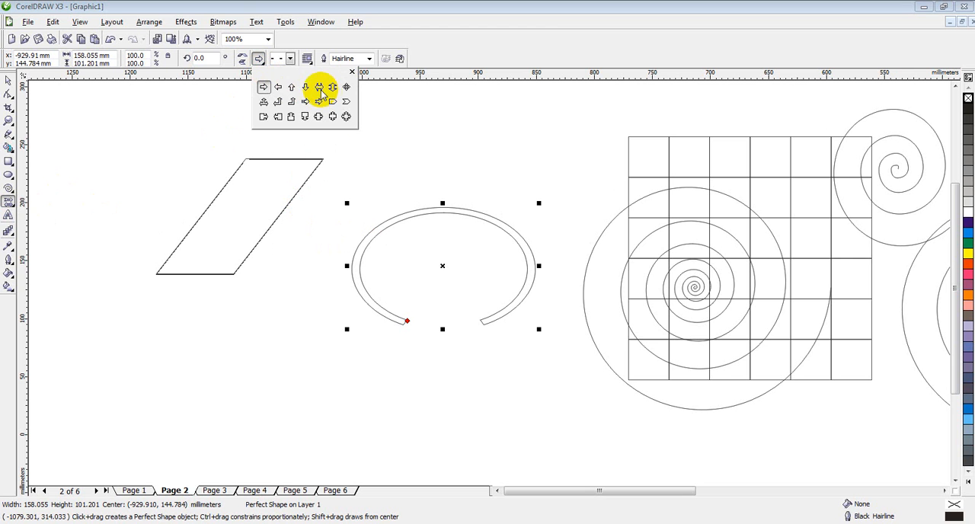
{"action": "left_click", "coordinate": [15, 207]}
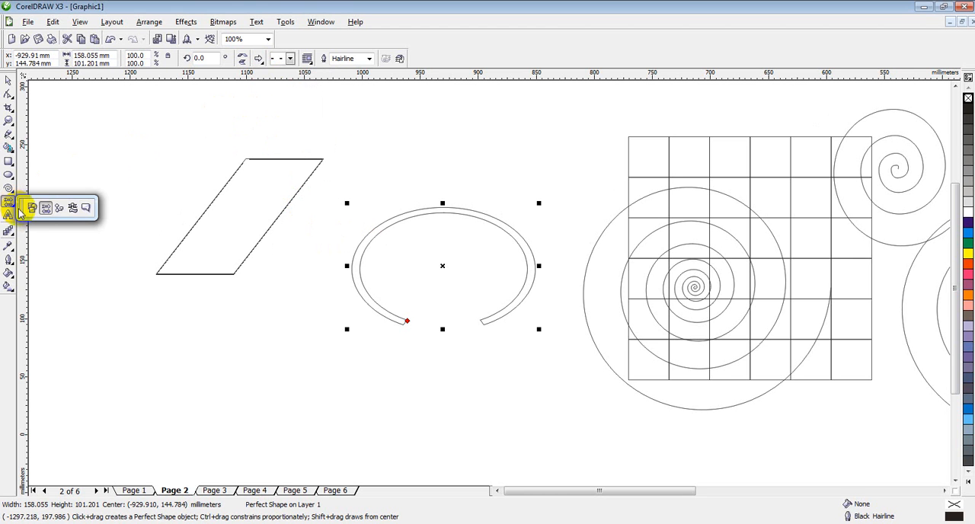
{"action": "left_click", "coordinate": [61, 208]}
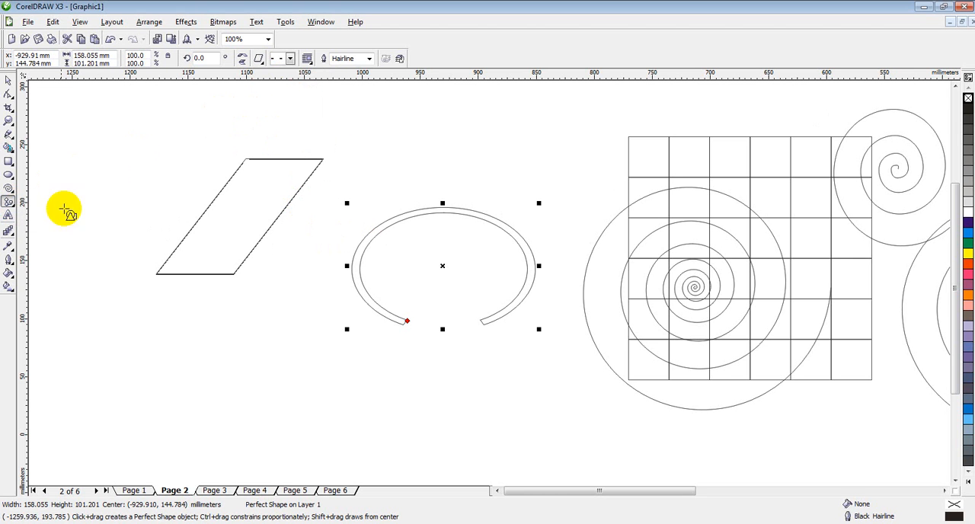
{"action": "left_click", "coordinate": [259, 58]}
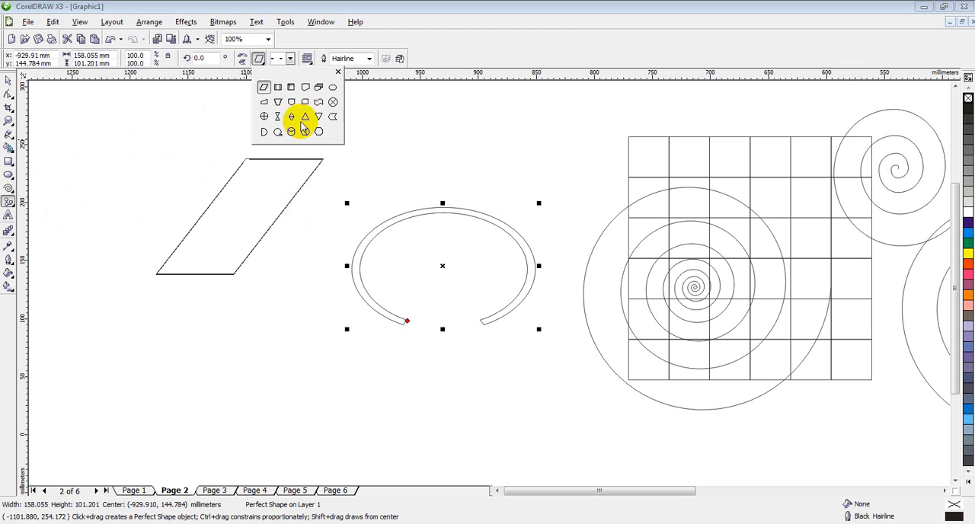
Examine the preset shapes offered by the Banner Shapes and Callout Shapes tools, and close the preset list.
{"action": "left_click", "coordinate": [13, 211]}
{"action": "left_click", "coordinate": [75, 210]}
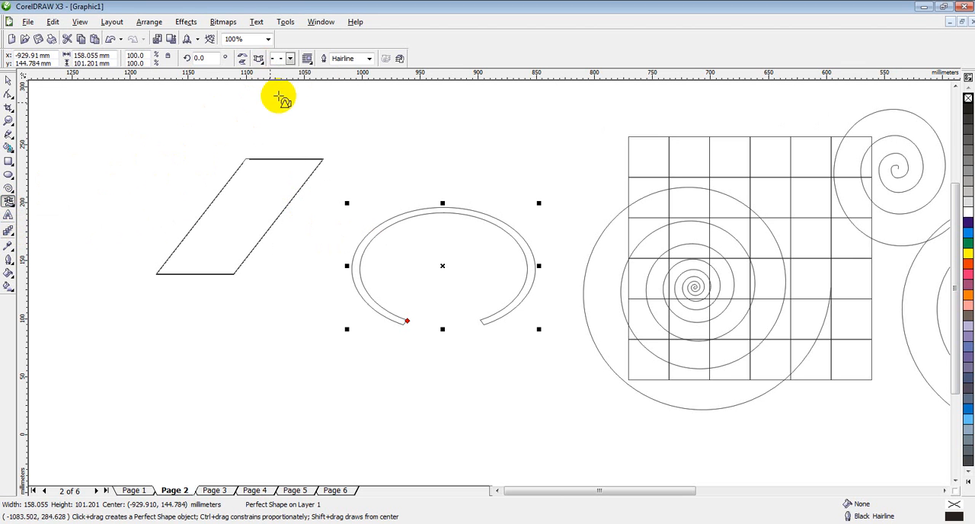
{"action": "left_click", "coordinate": [259, 59]}
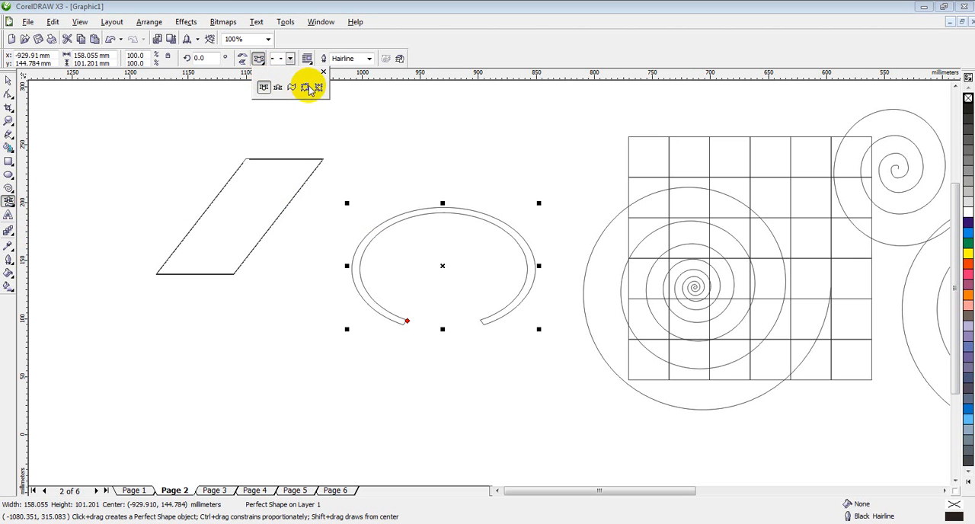
{"action": "left_click", "coordinate": [15, 204]}
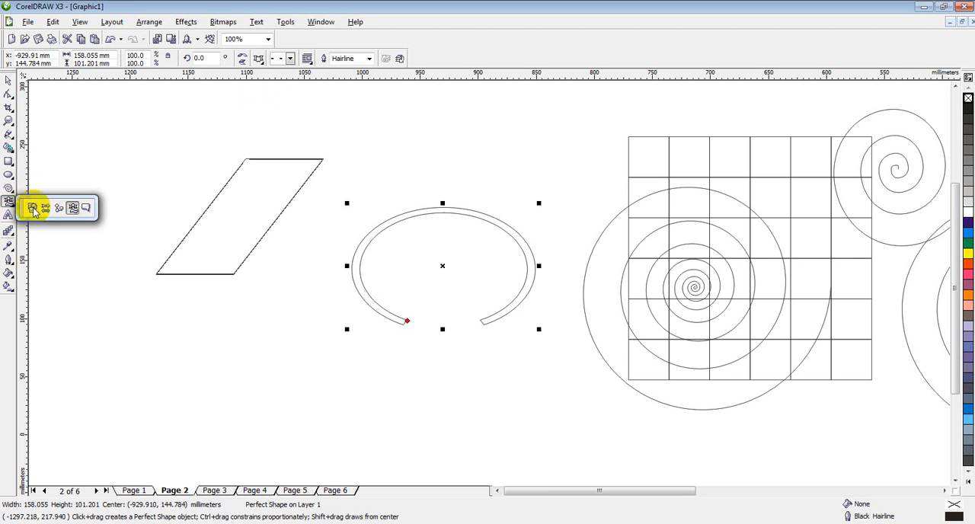
{"action": "left_click", "coordinate": [90, 205]}
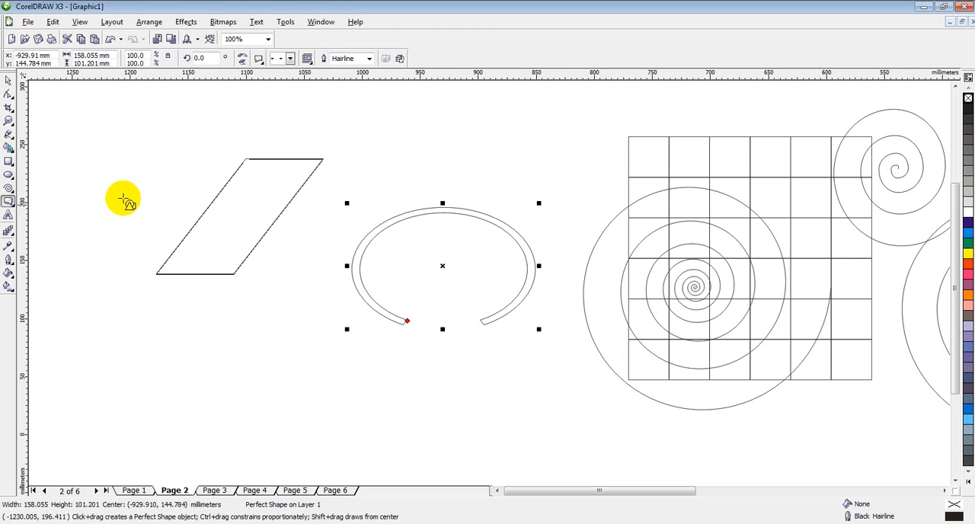
{"action": "left_click", "coordinate": [259, 61]}
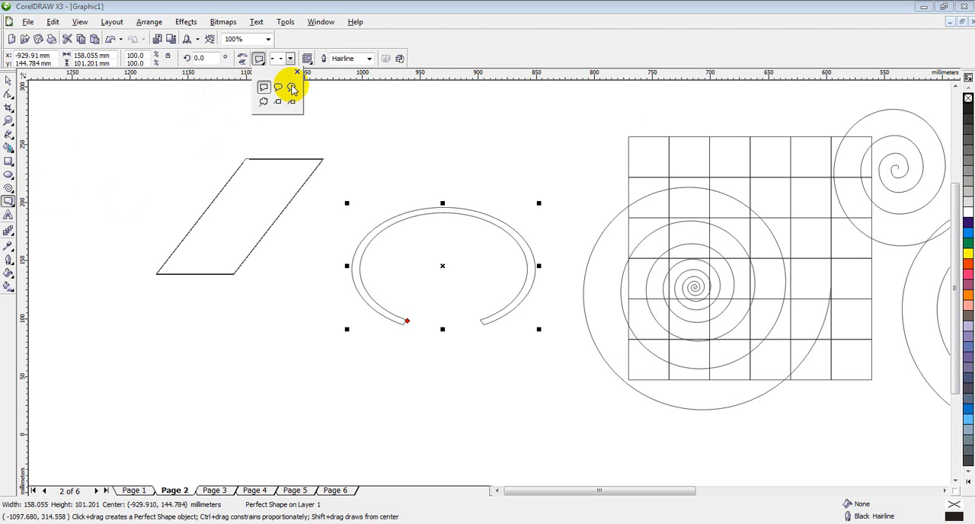
{"action": "left_click", "coordinate": [145, 169]}
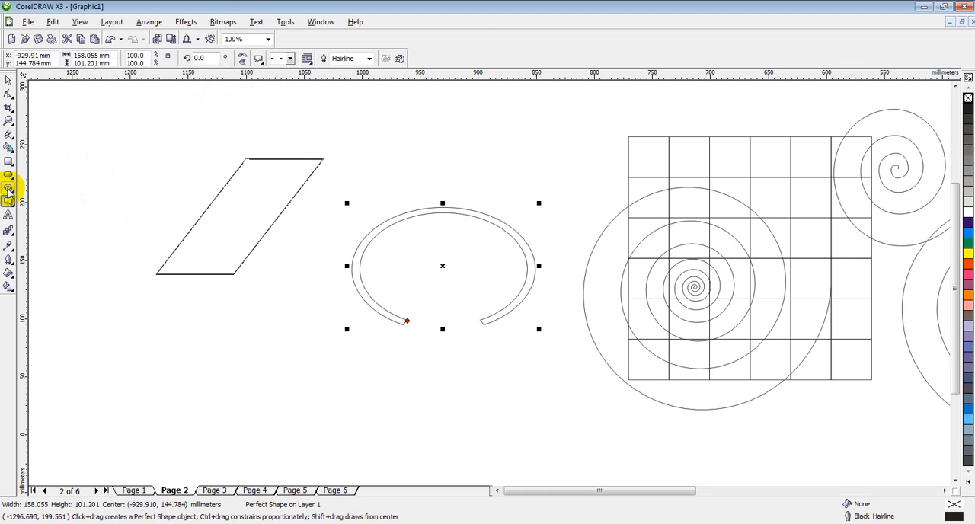